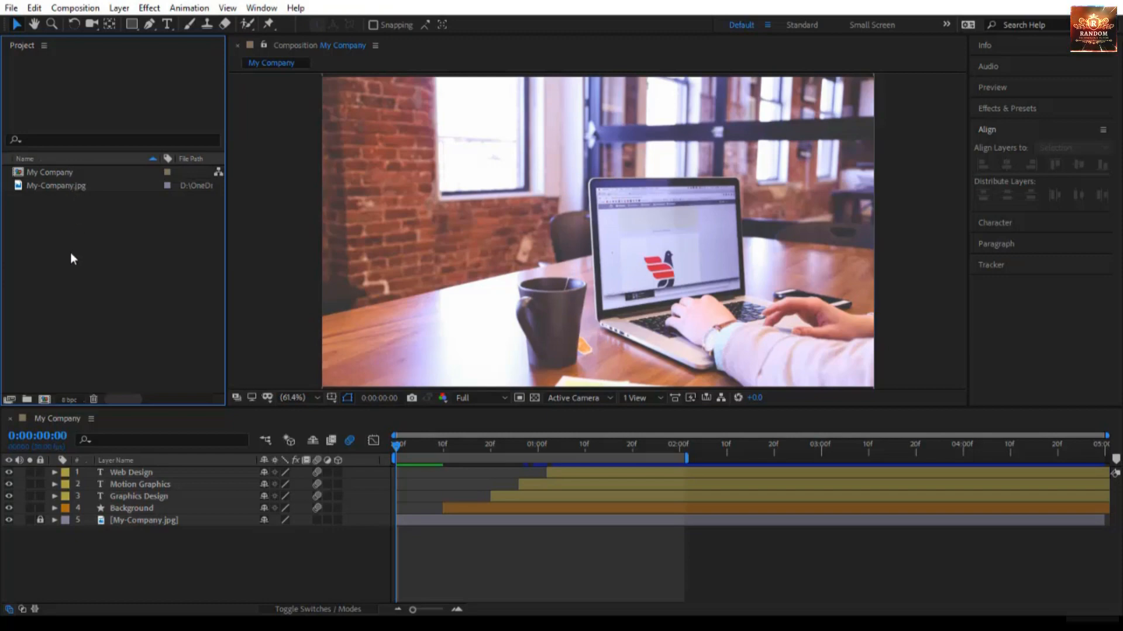
# Create a project folder named Company
pyautogui.click(61, 173)
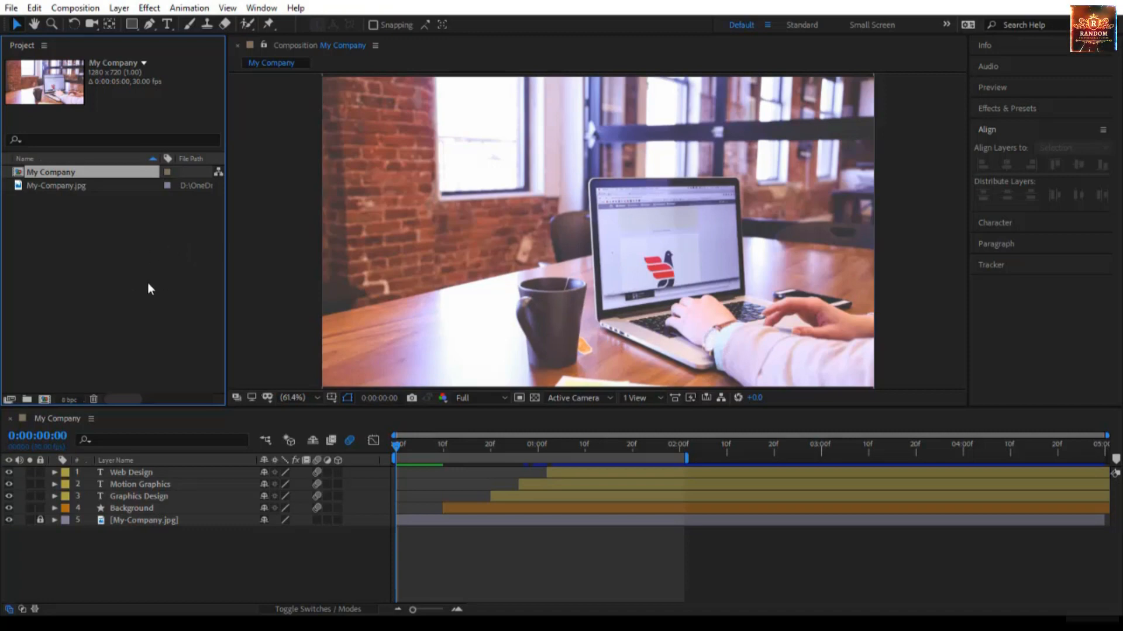
pyautogui.click(108, 322)
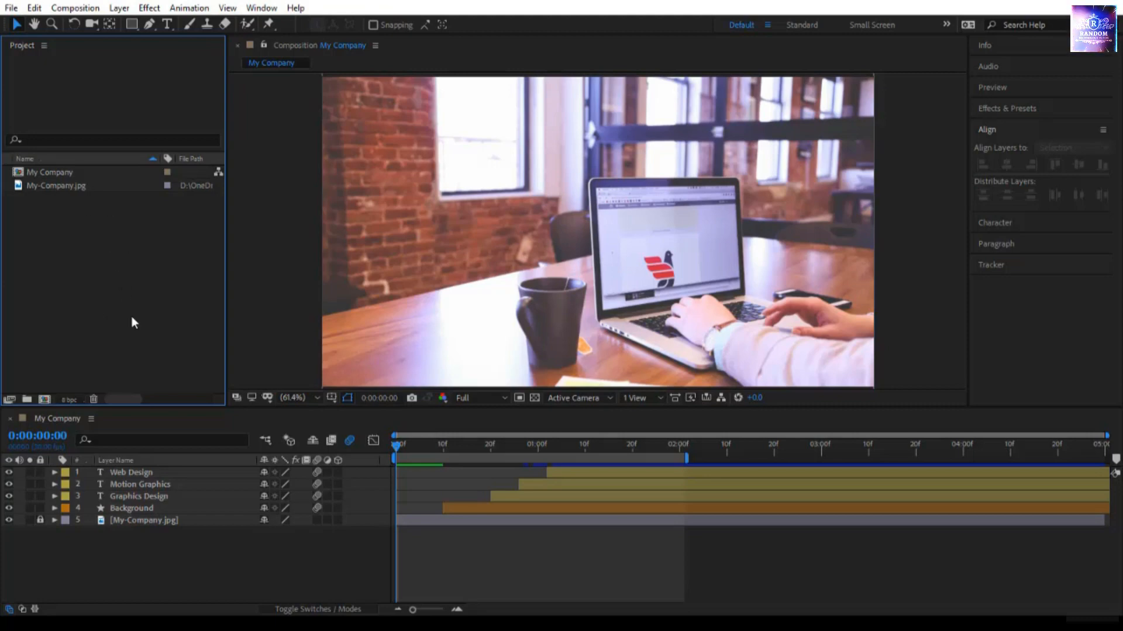
pyautogui.click(27, 400)
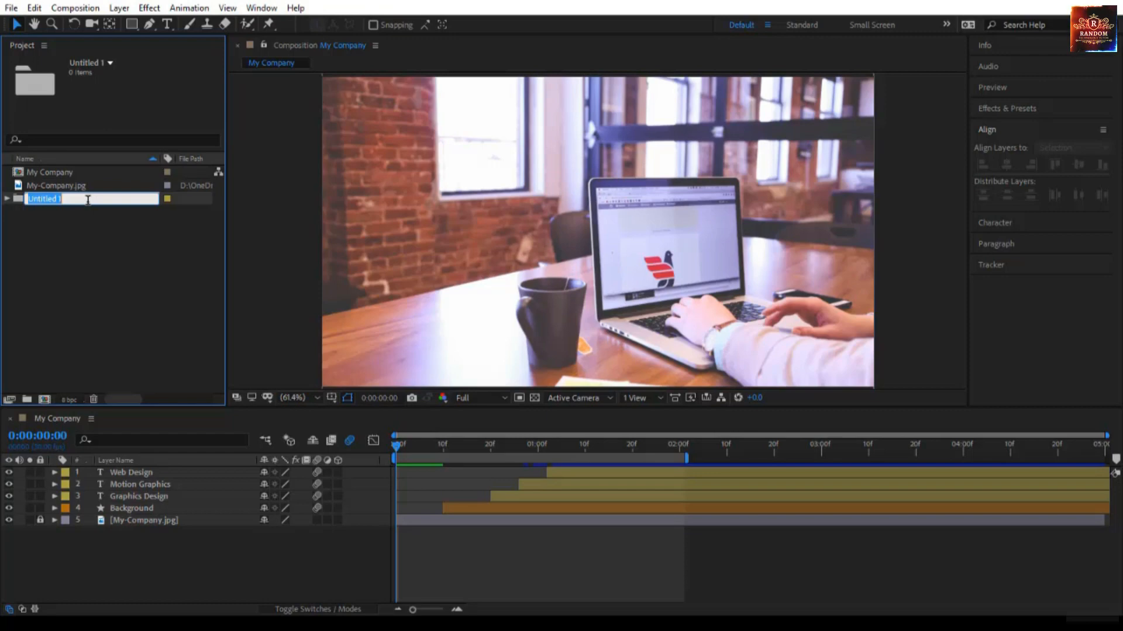
pyautogui.write('Company')
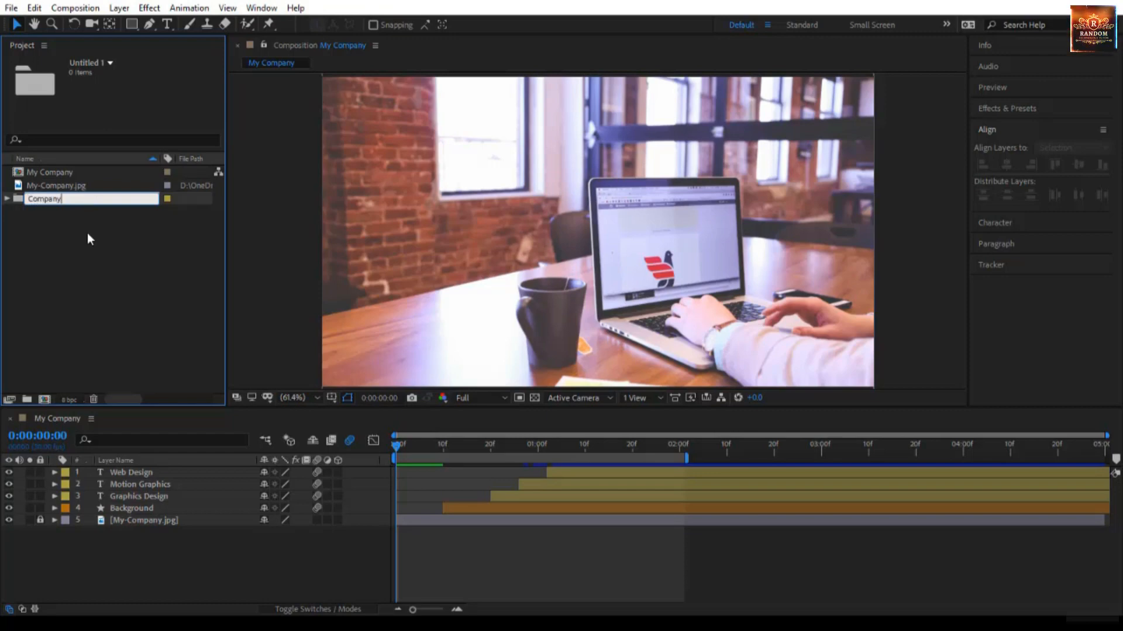
pyautogui.press('Return')
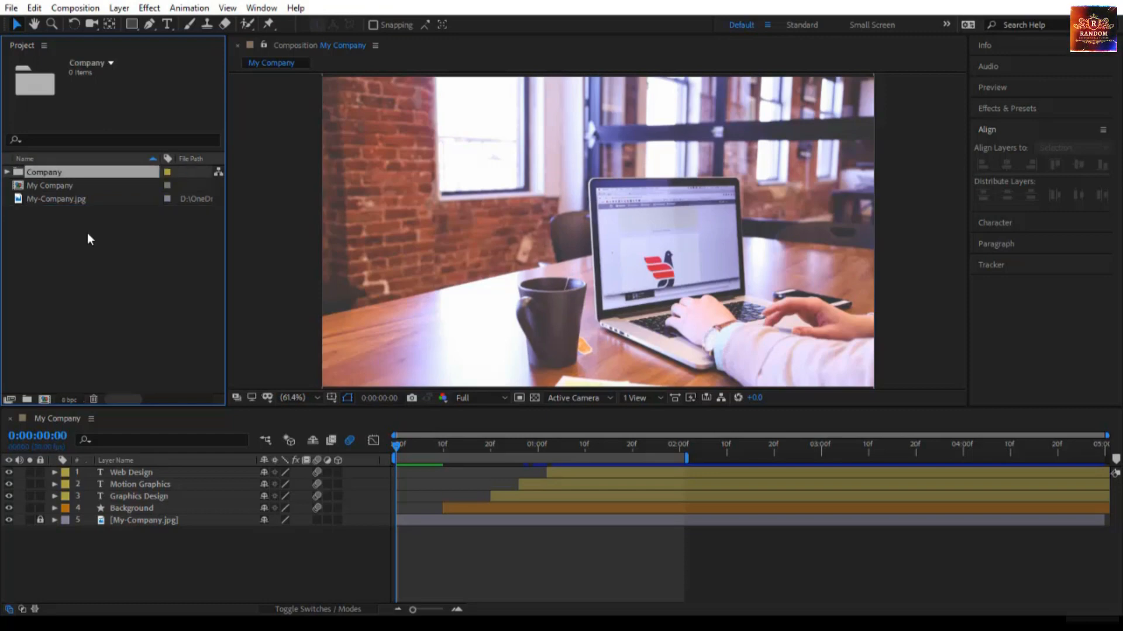
# Move the My Company composition and My-Company.jpg into the Company folder, and collapse that folder
pyautogui.click(53, 250)
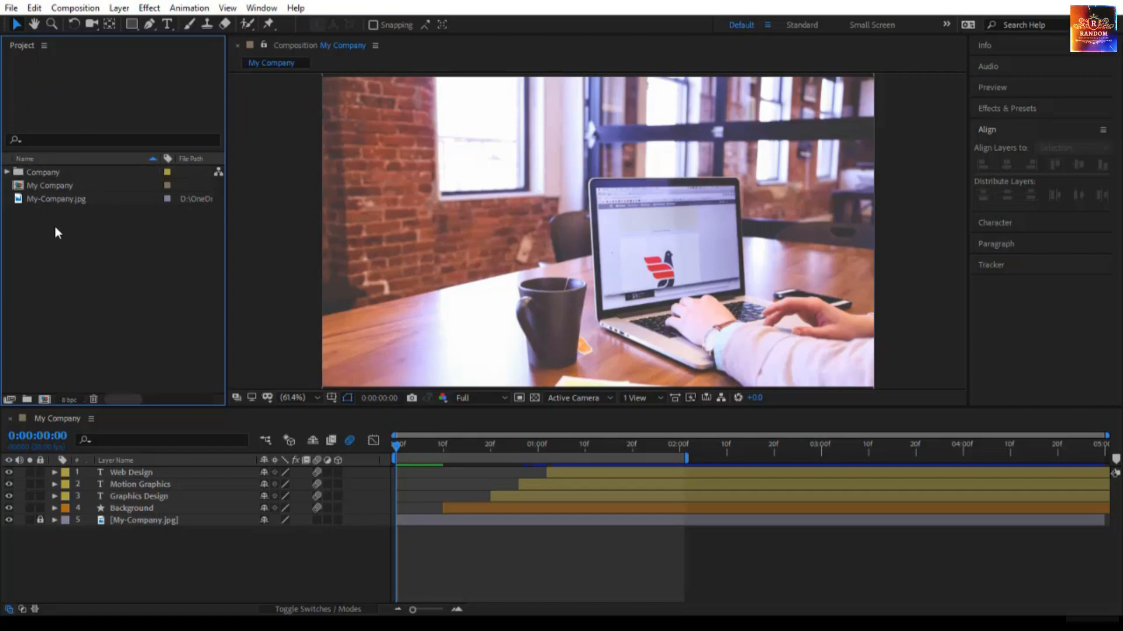
pyautogui.moveTo(55, 221); pyautogui.dragTo(44, 172)
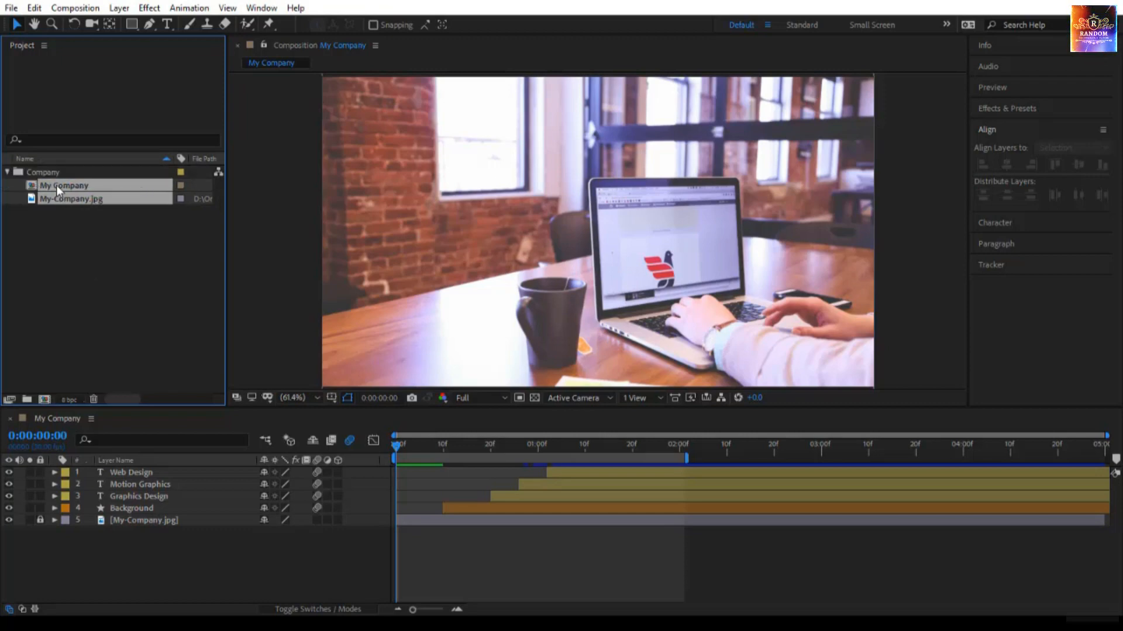
pyautogui.click(7, 172)
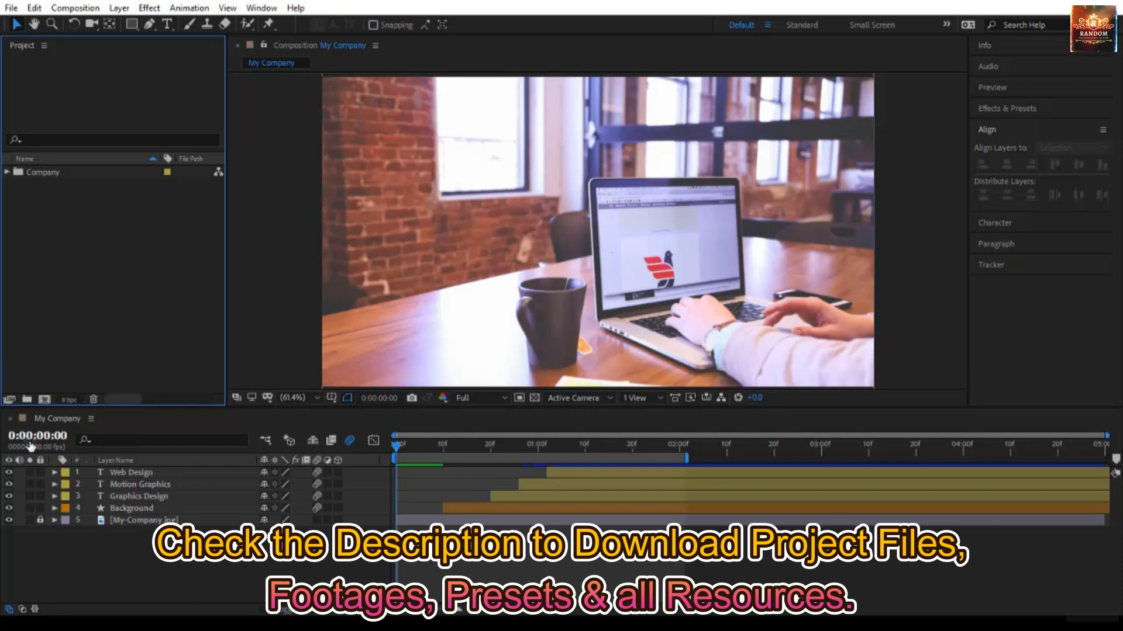
# Create a second project folder named Flood alongside the Company folder
pyautogui.click(27, 400)
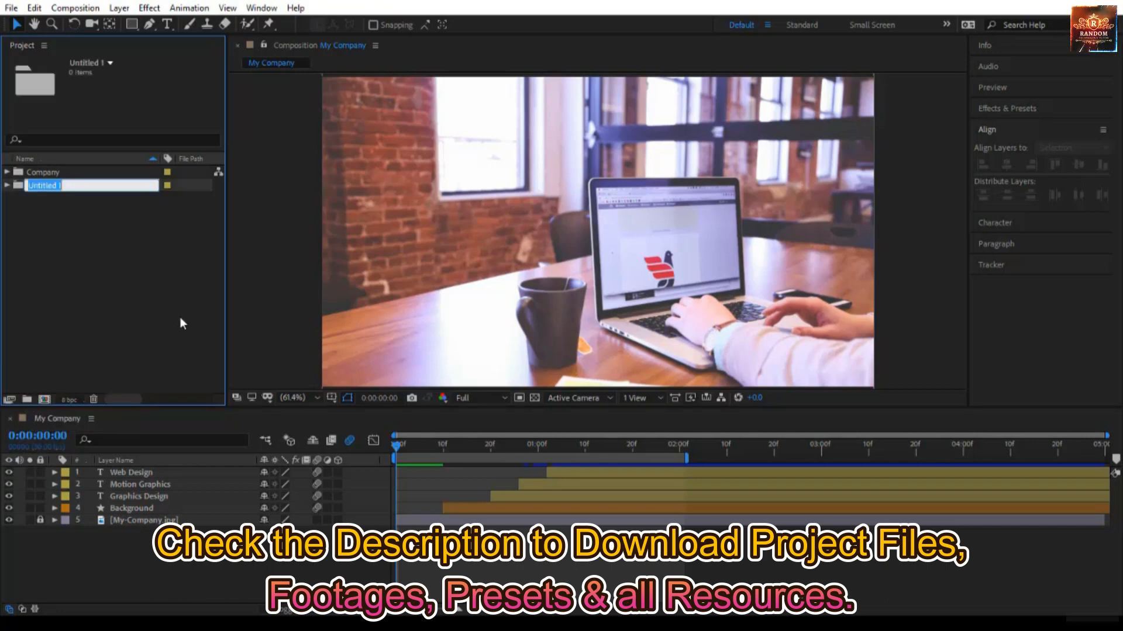
pyautogui.write('Flood')
pyautogui.press('Return')
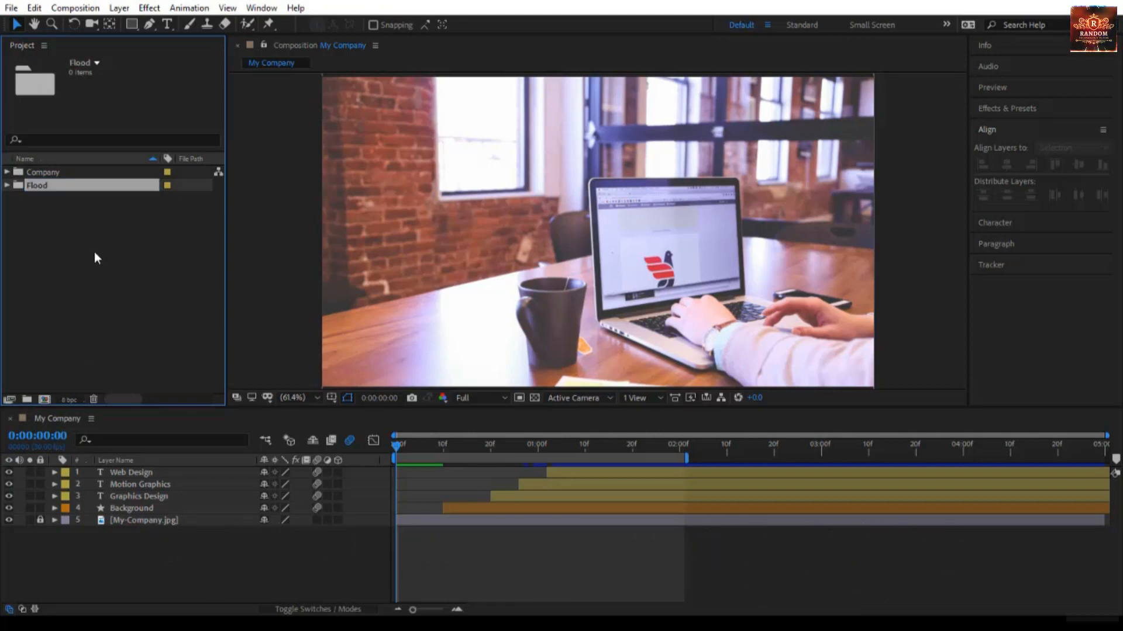
pyautogui.click(94, 252)
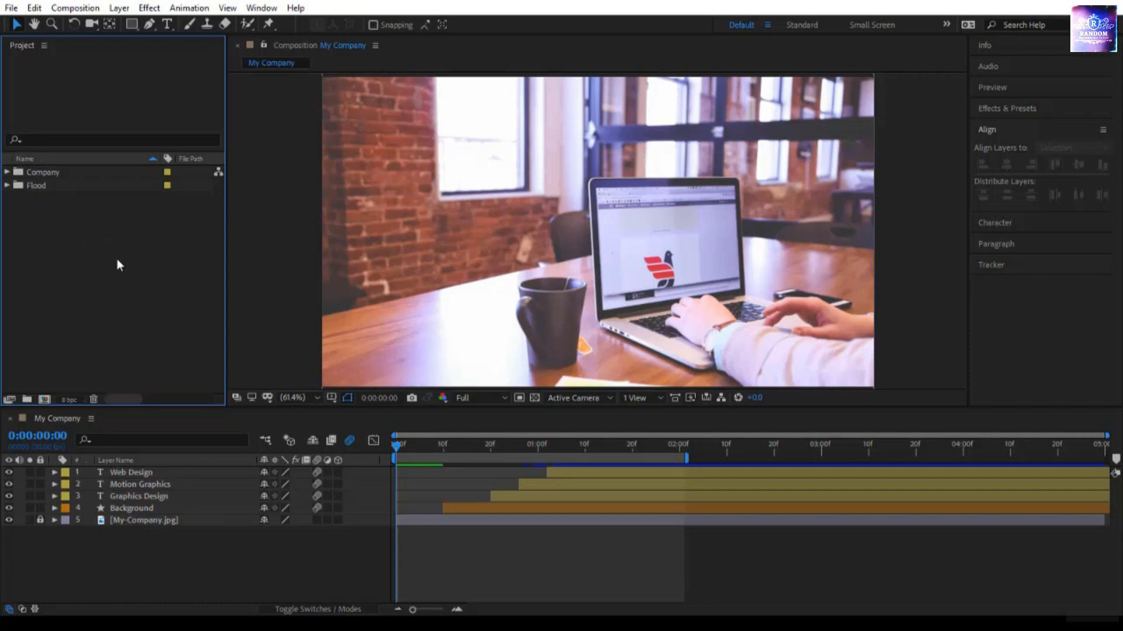
# Import the Arial View Lake video from Assets-1 into the Flood folder as footage, with Create Composition enabled
pyautogui.rightClick(83, 262)
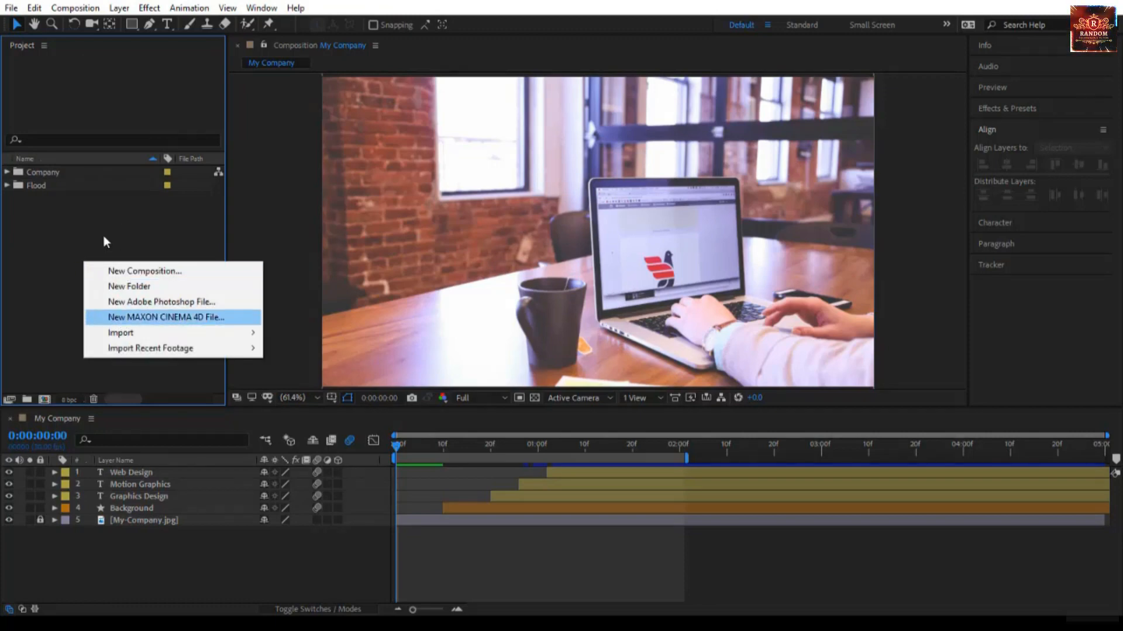
pyautogui.click(62, 219)
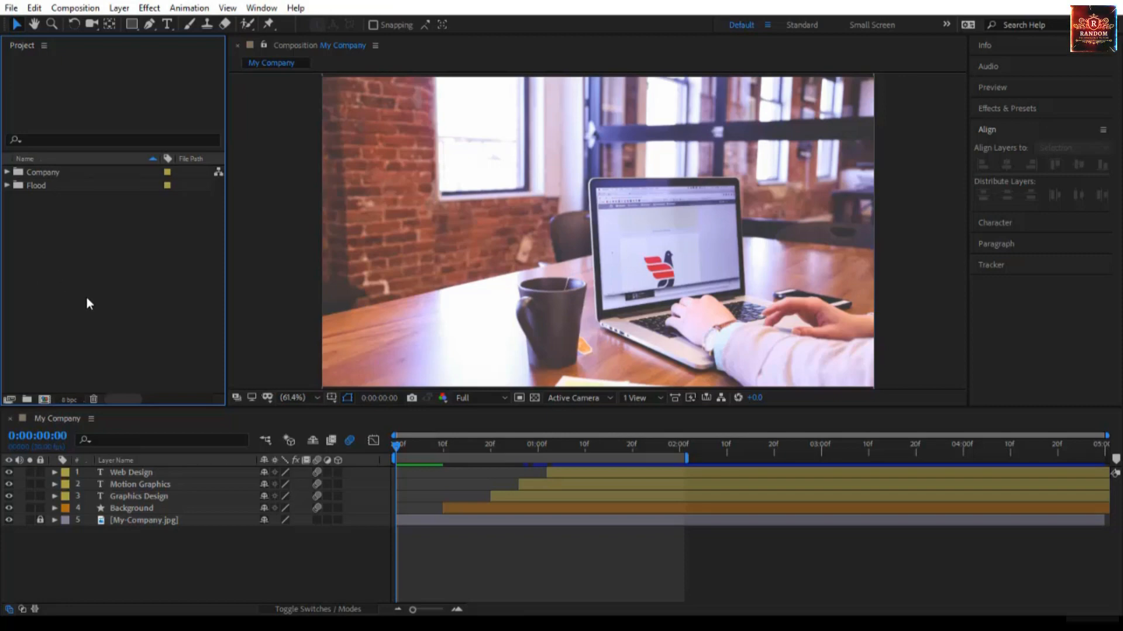
pyautogui.click(82, 186)
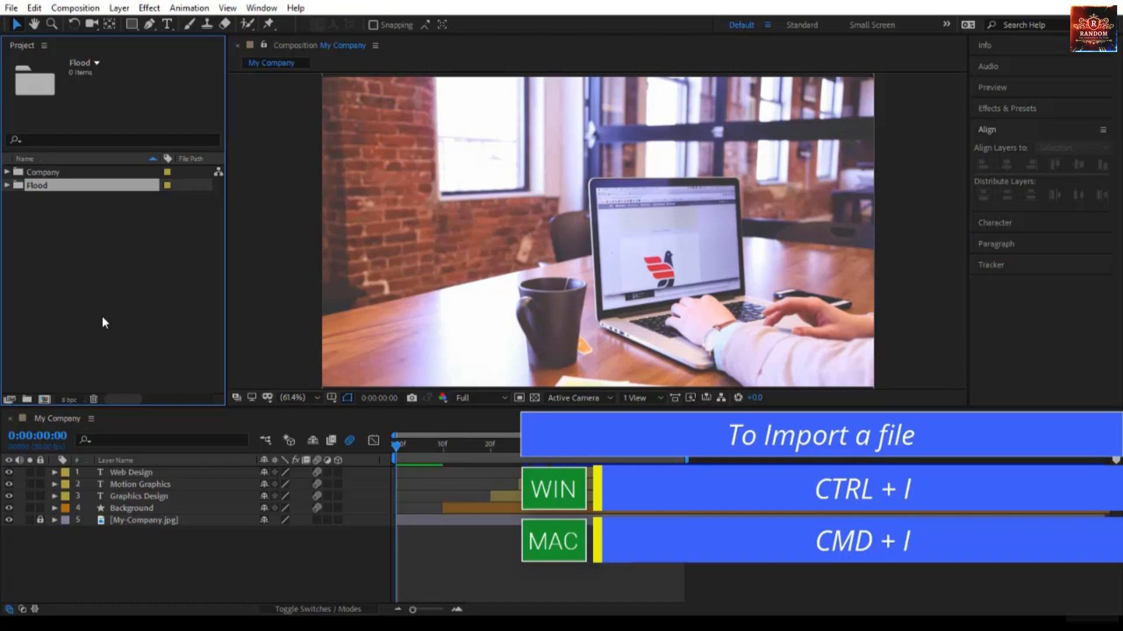
pyautogui.hotkey('ctrl', 'i')
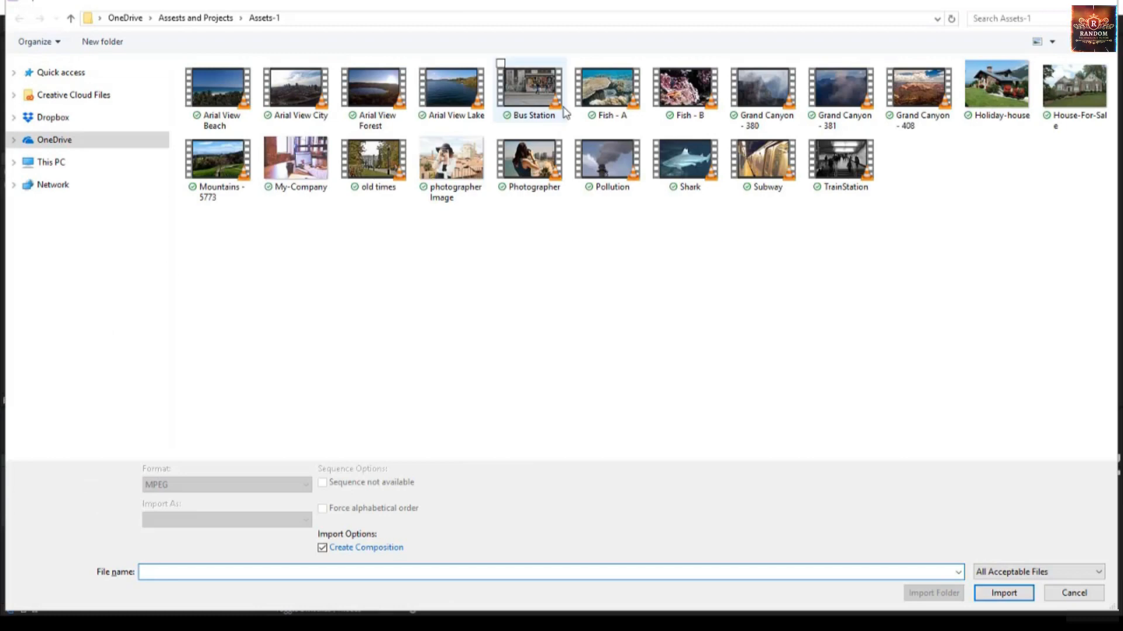
pyautogui.click(453, 97)
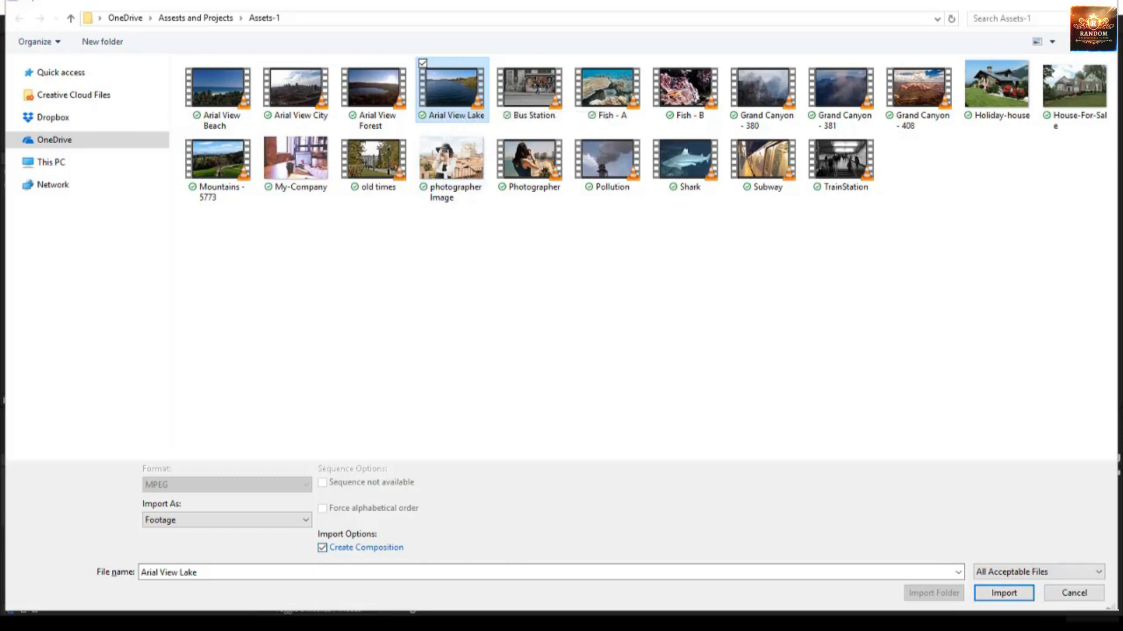
pyautogui.click(995, 591)
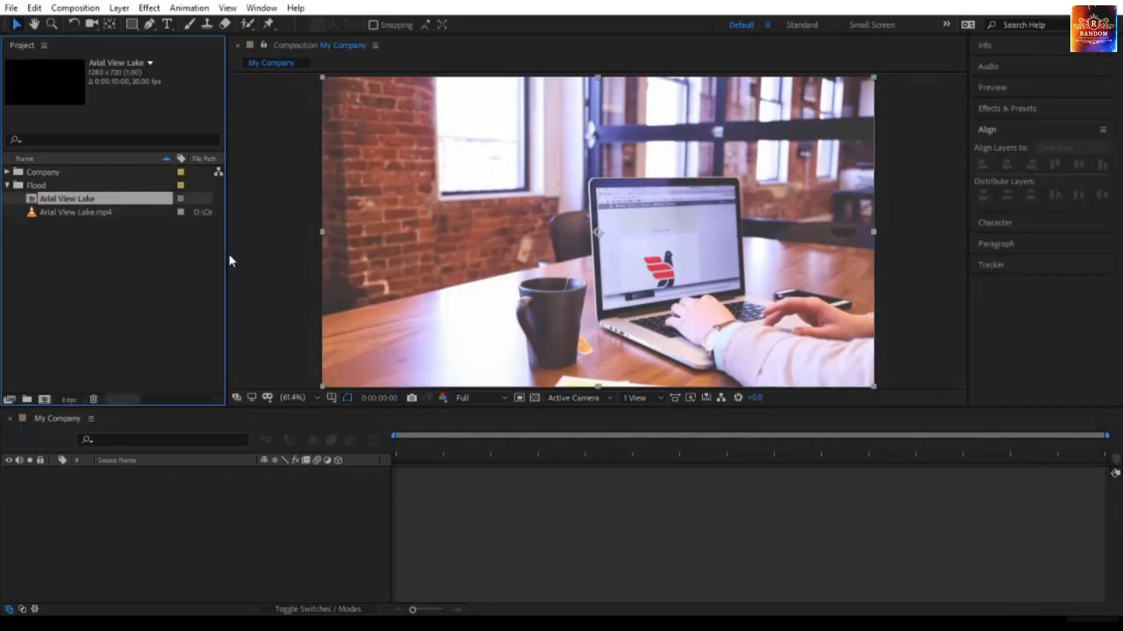
# Examine the imported composition and video footage inside the Flood folder
pyautogui.click(62, 202)
pyautogui.click(65, 215)
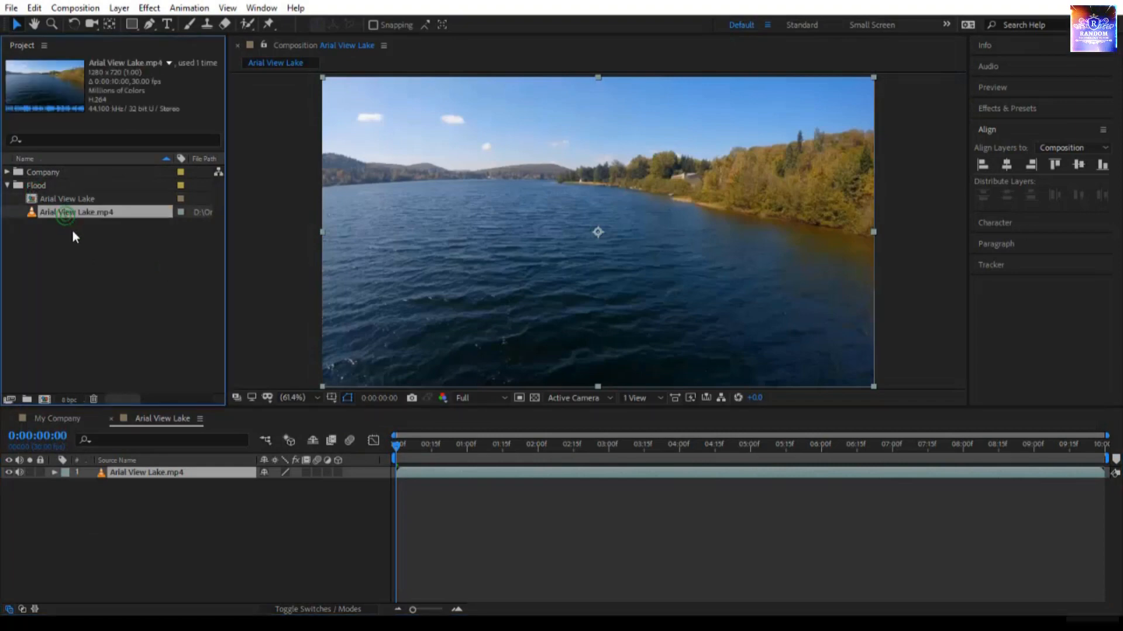
pyautogui.click(37, 186)
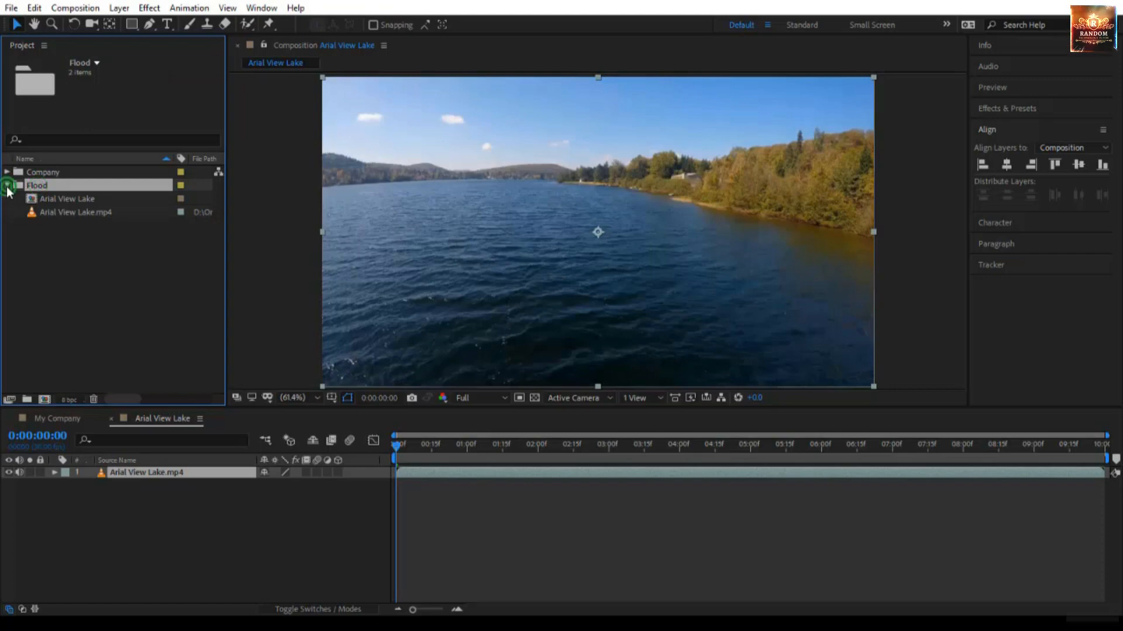
pyautogui.click(7, 186)
pyautogui.click(7, 186)
pyautogui.click(75, 286)
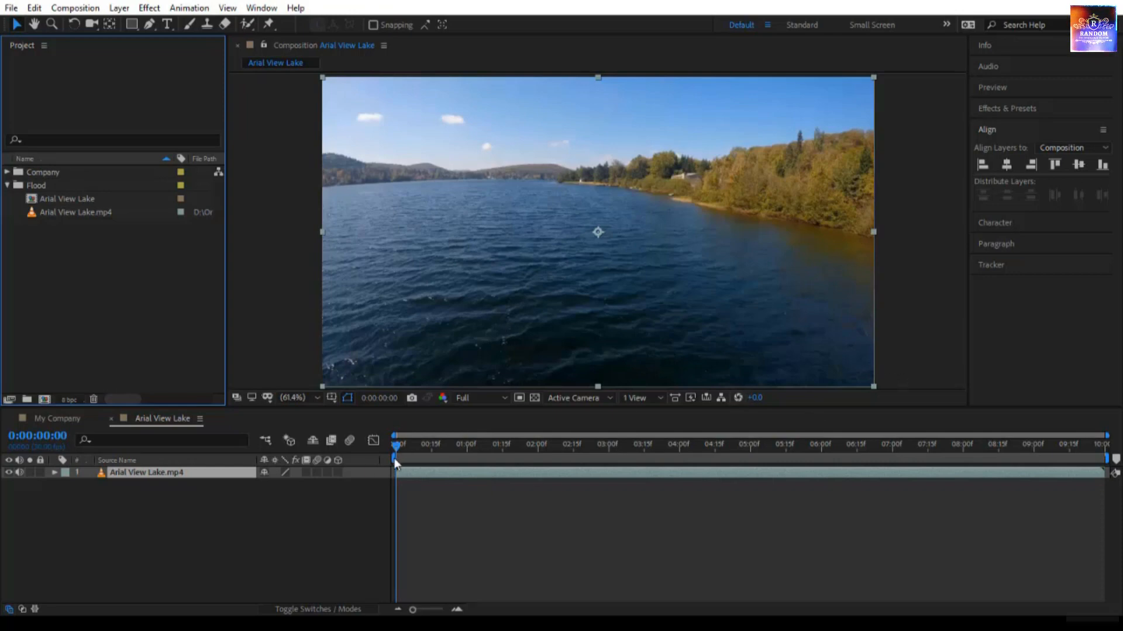
# Lock the Arial View Lake.mp4 layer and mute its audio in the Arial View Lake composition
pyautogui.click(41, 472)
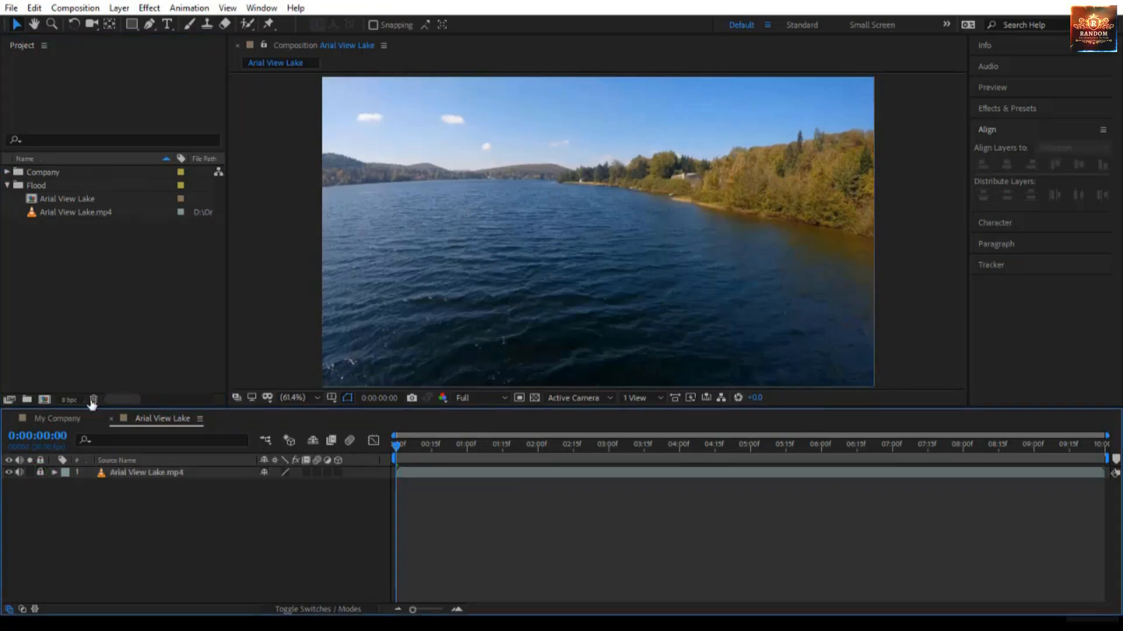
pyautogui.click(20, 472)
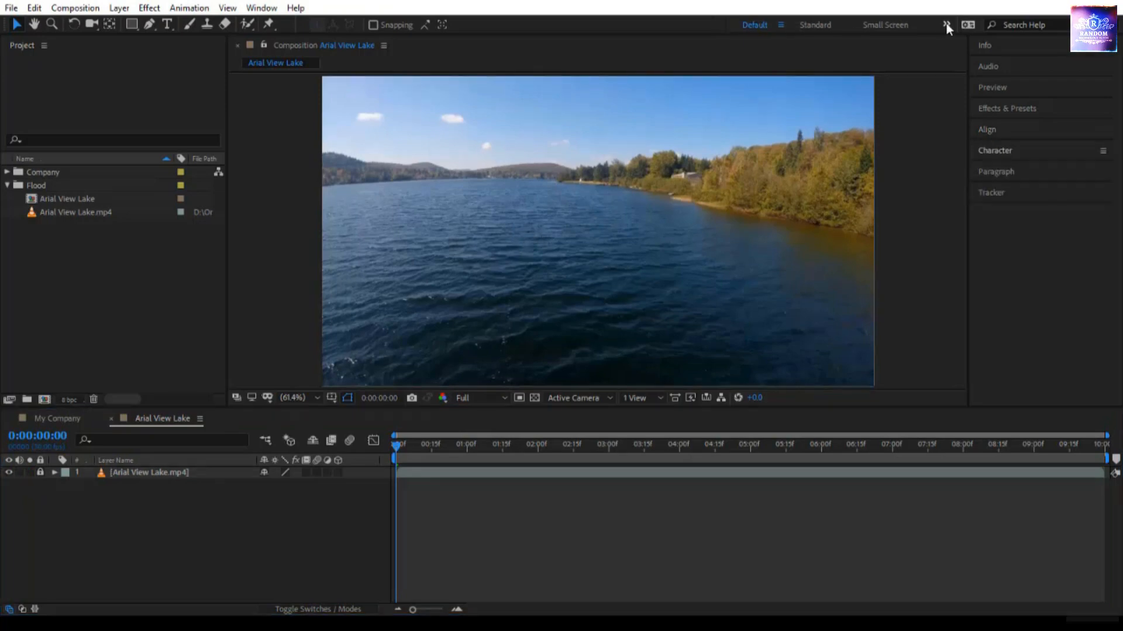
# Switch to the Text 2 workspace and set the Type tool's font size to 50 px
pyautogui.click(944, 26)
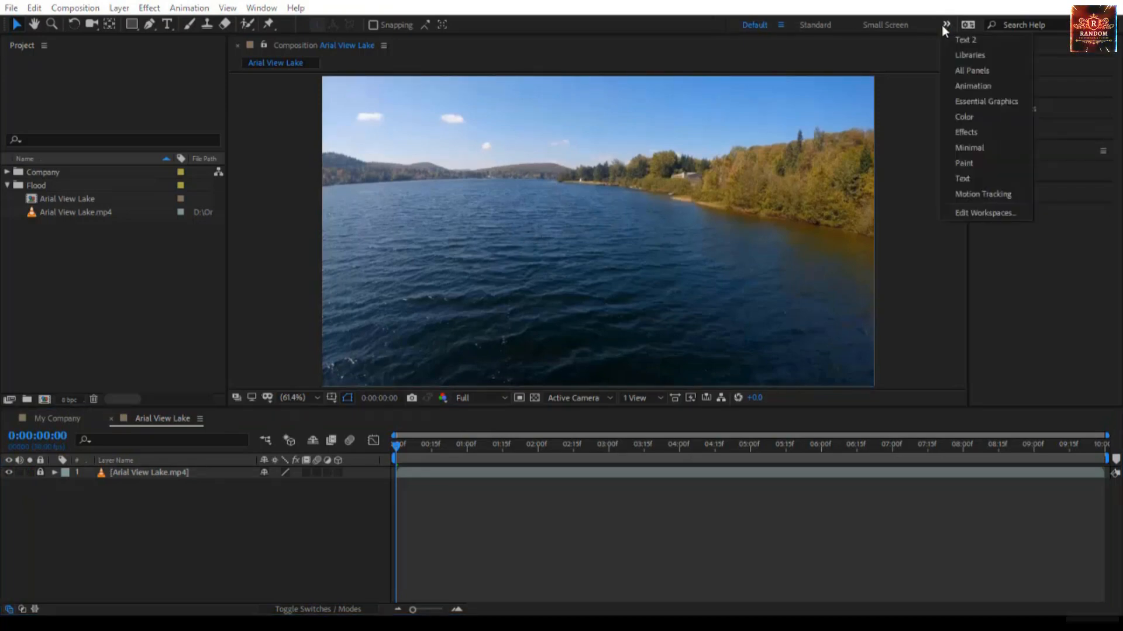
pyautogui.click(966, 40)
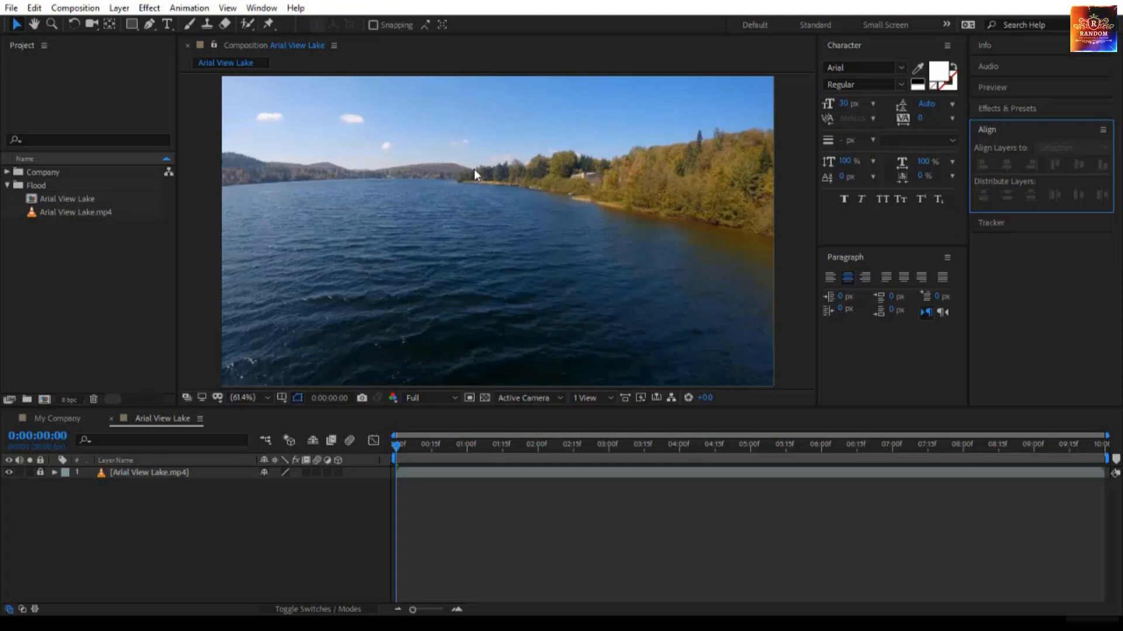
pyautogui.click(169, 25)
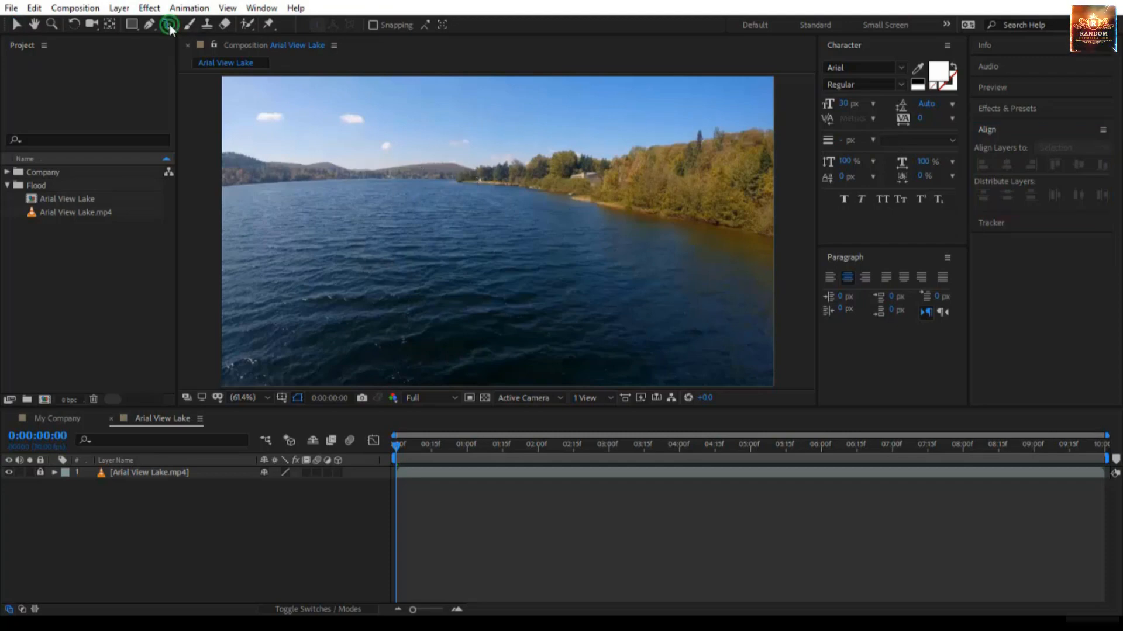
pyautogui.click(842, 103)
pyautogui.write('50')
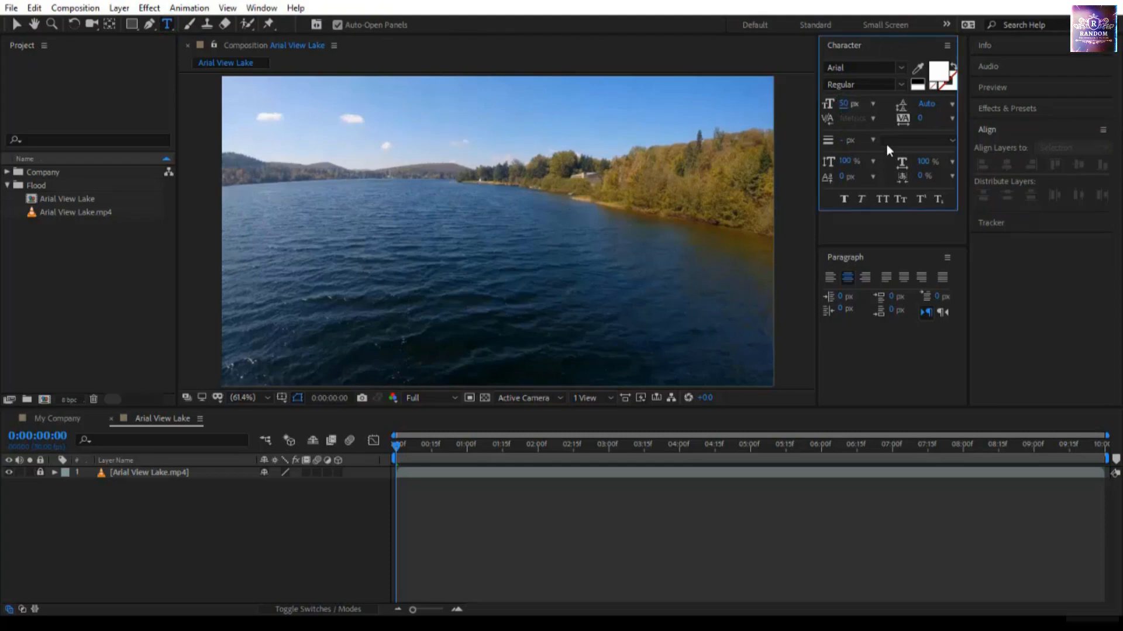
# Add the headline text "Forest flooded by heavy rain" over the water and move it fully inside the lower part of the frame
pyautogui.click(291, 312)
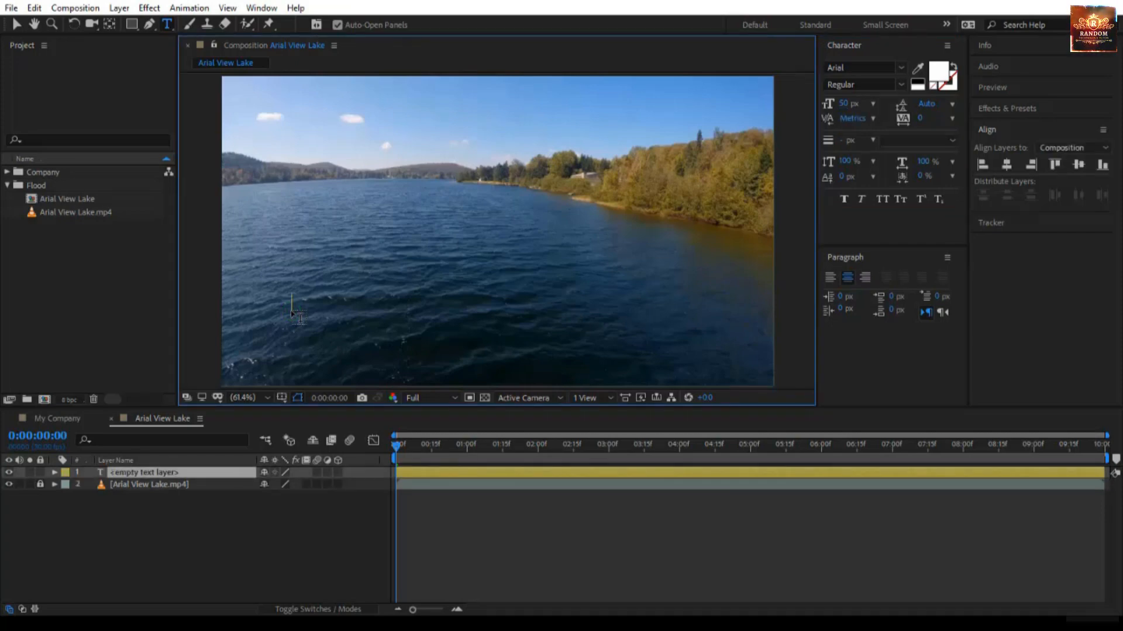
pyautogui.write('Forest flooded by heavy rain')
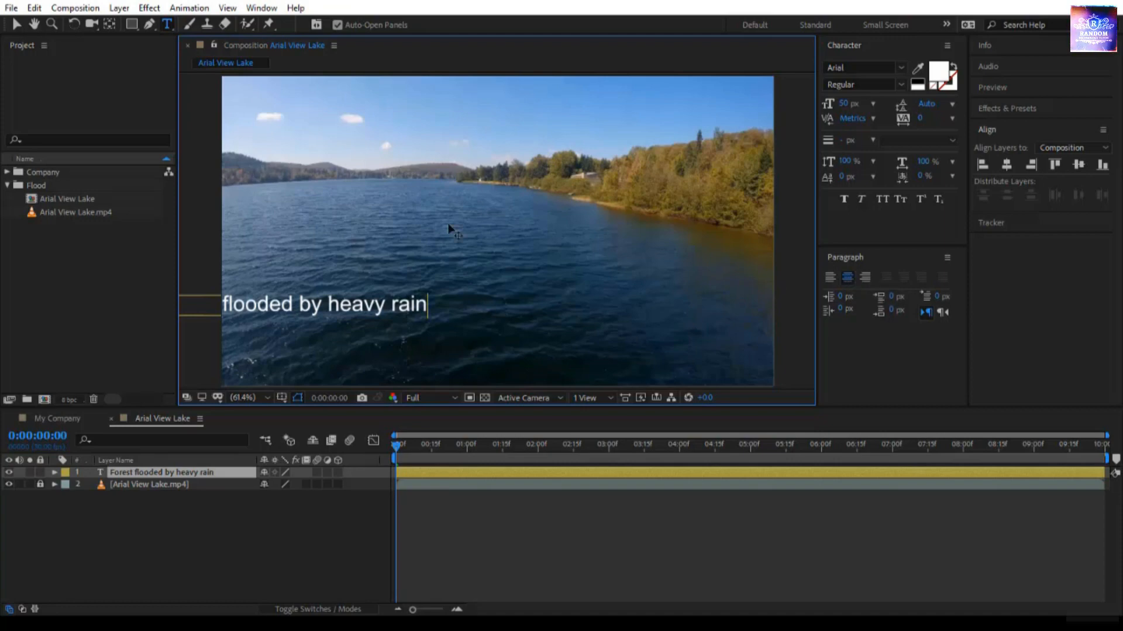
pyautogui.click(19, 23)
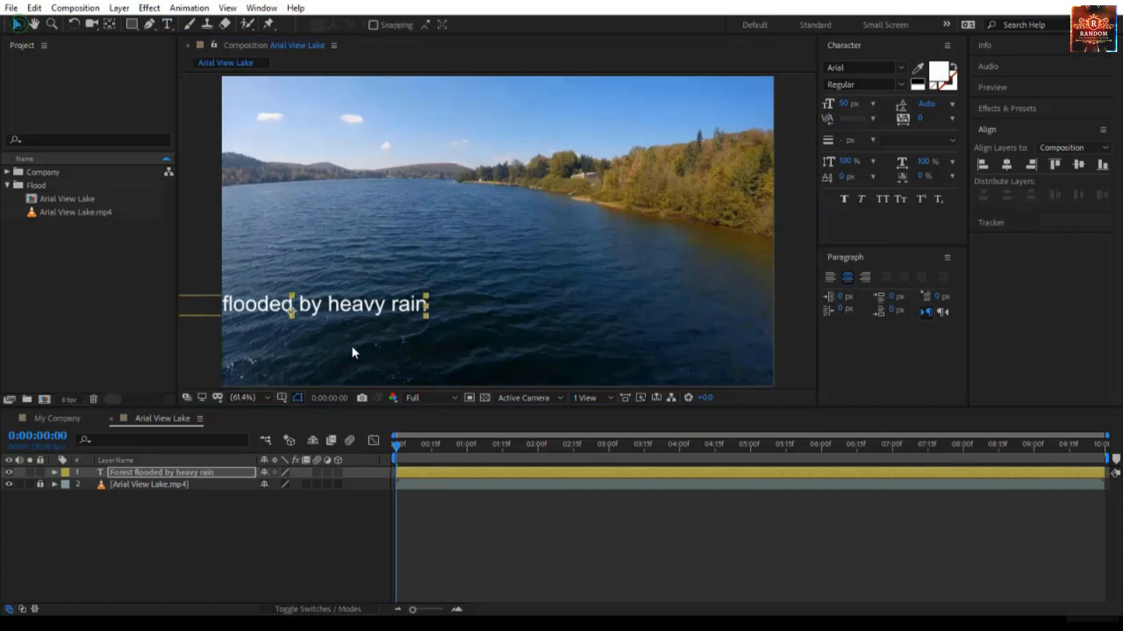
pyautogui.moveTo(400, 305); pyautogui.dragTo(460, 313)
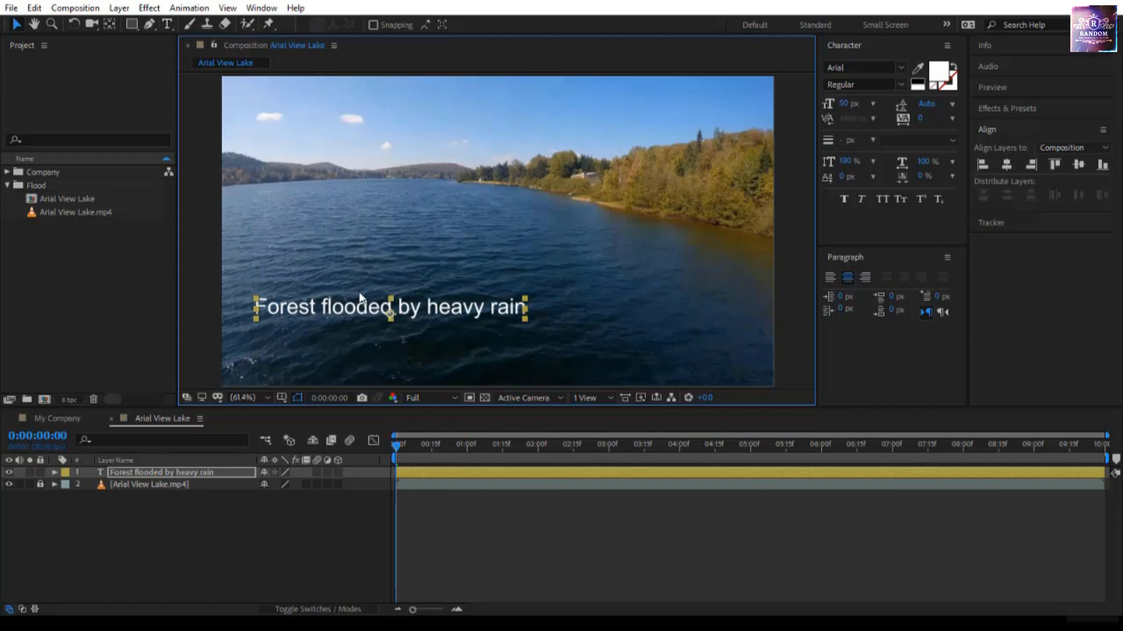
# Add a separate text layer "Damage estimated at US$20M" just below the headline and set its font size to 30 px
pyautogui.hotkey('ctrl', 't')
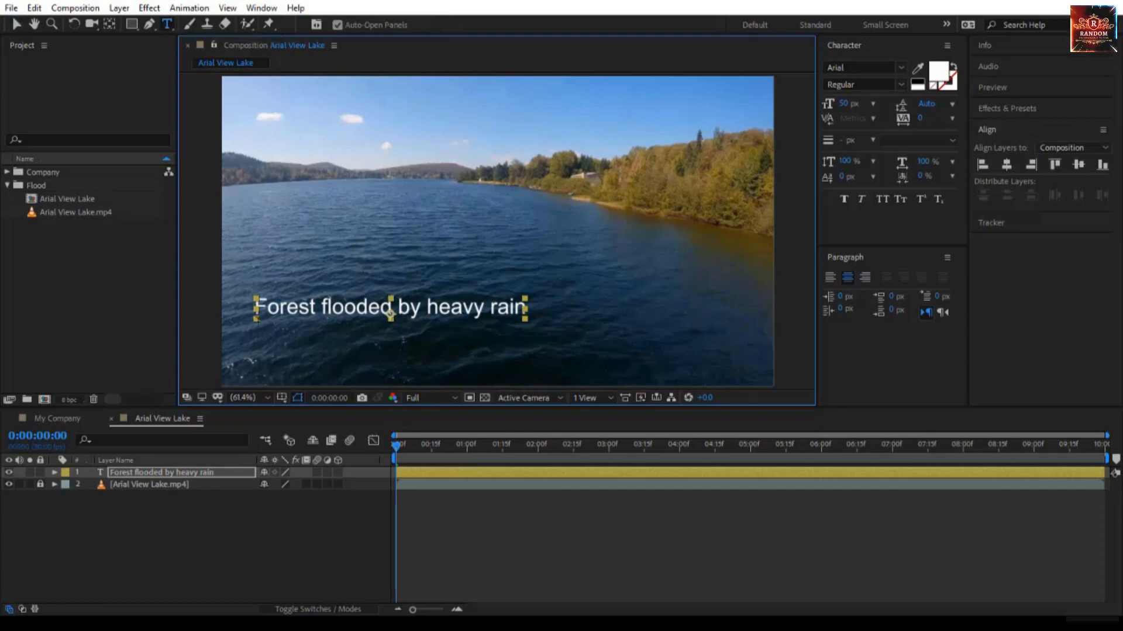
pyautogui.click(259, 334)
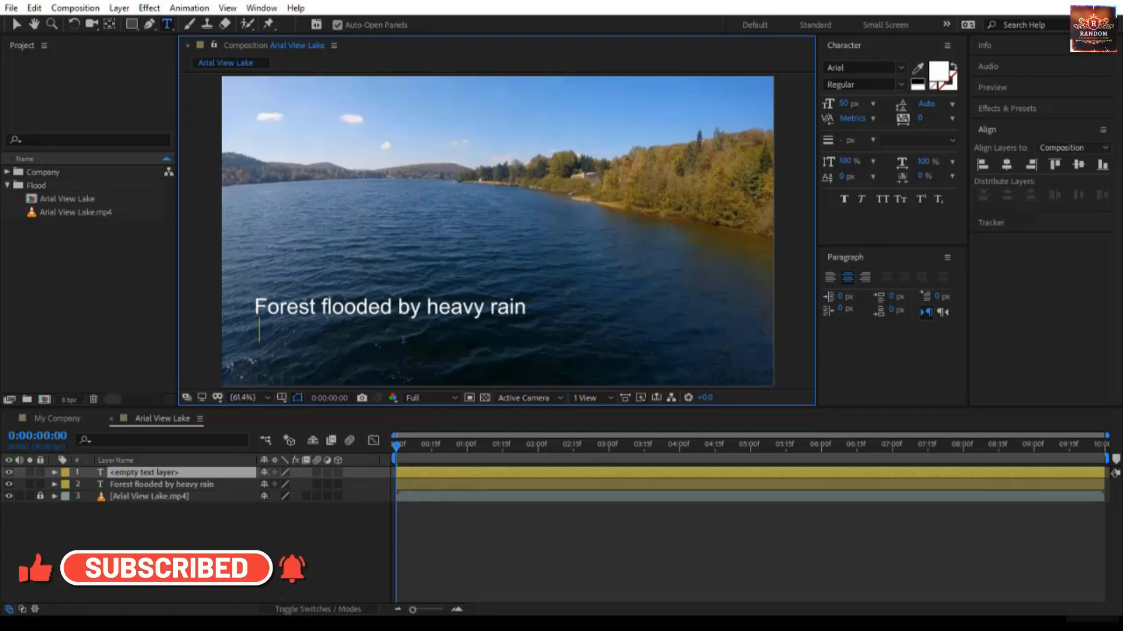
pyautogui.write('Damage estimated at US$20M')
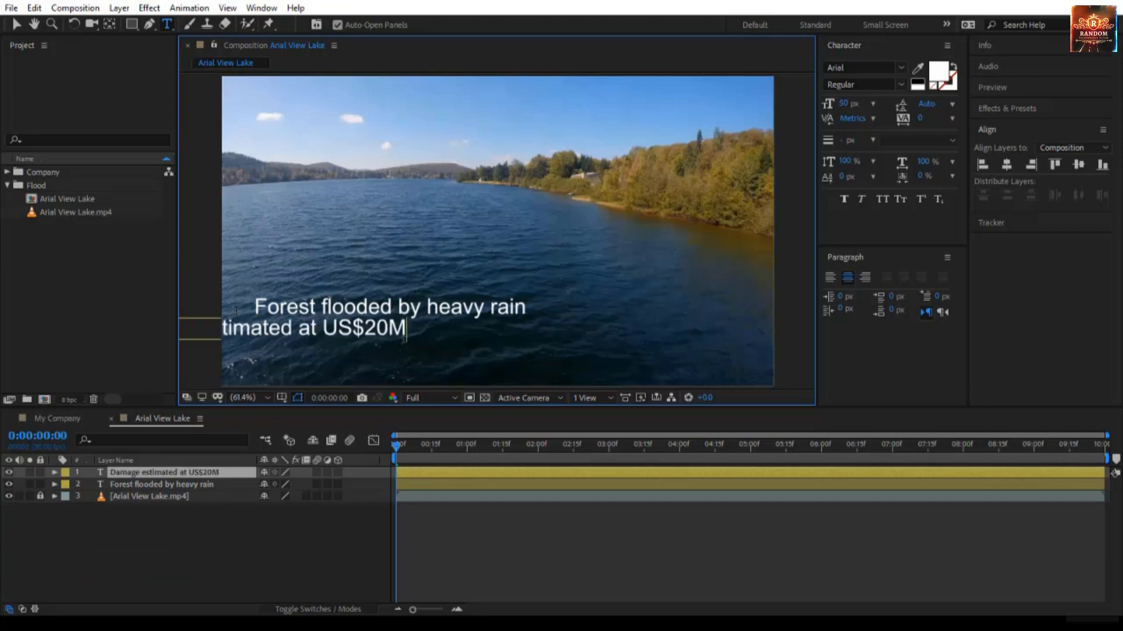
pyautogui.press('KP_Enter')
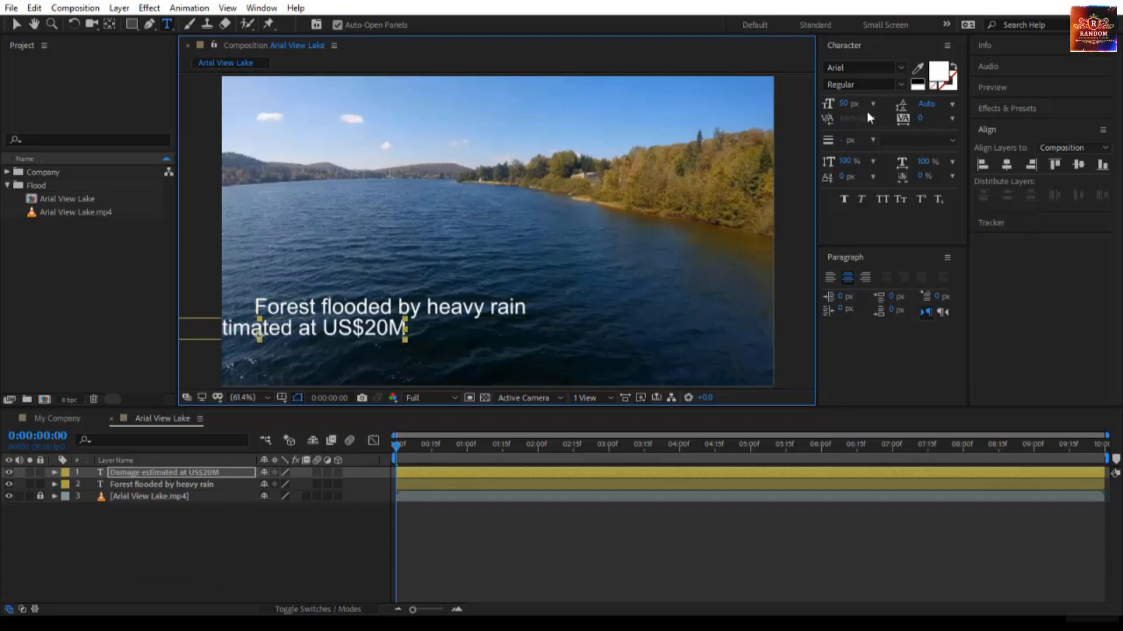
pyautogui.click(843, 104)
pyautogui.write('30')
pyautogui.press('Return')
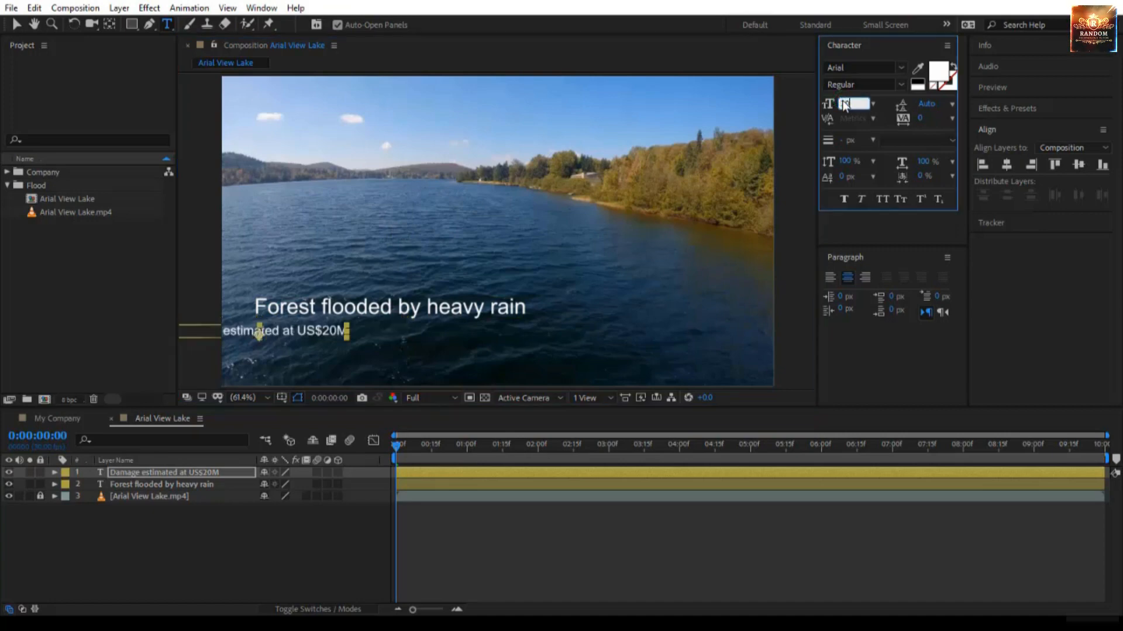
# Move the "Damage estimated at US$20M" subline fully into the frame and align its left edge with the headline's
pyautogui.click(18, 23)
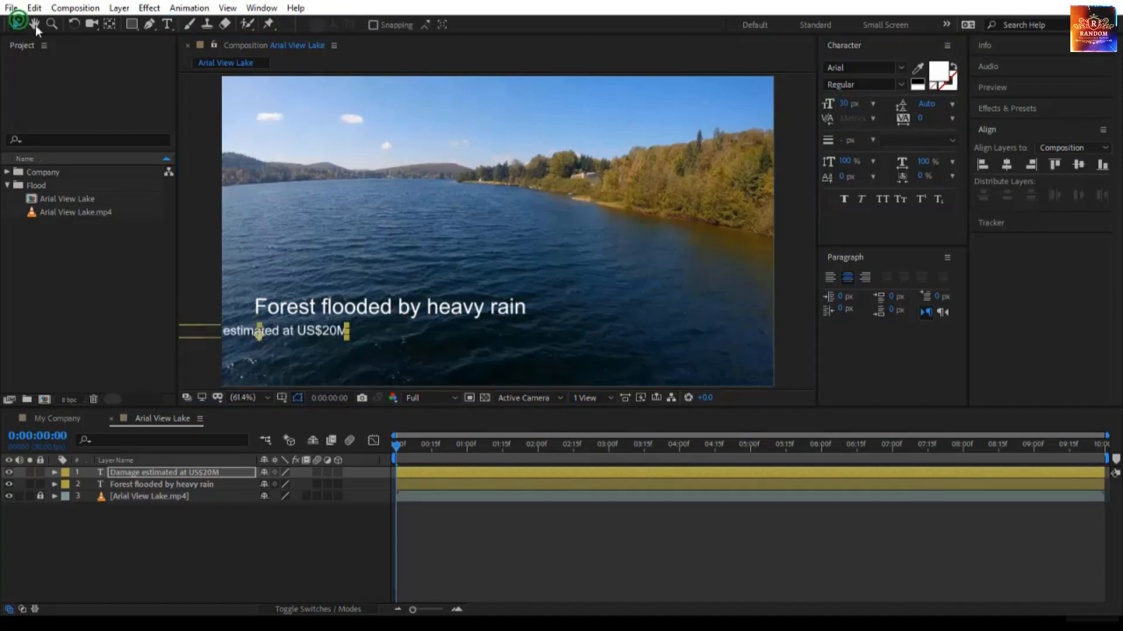
pyautogui.moveTo(330, 328); pyautogui.dragTo(422, 332)
pyautogui.click(393, 308)
pyautogui.keyDown('shift'); pyautogui.click(396, 335); pyautogui.keyUp('shift')
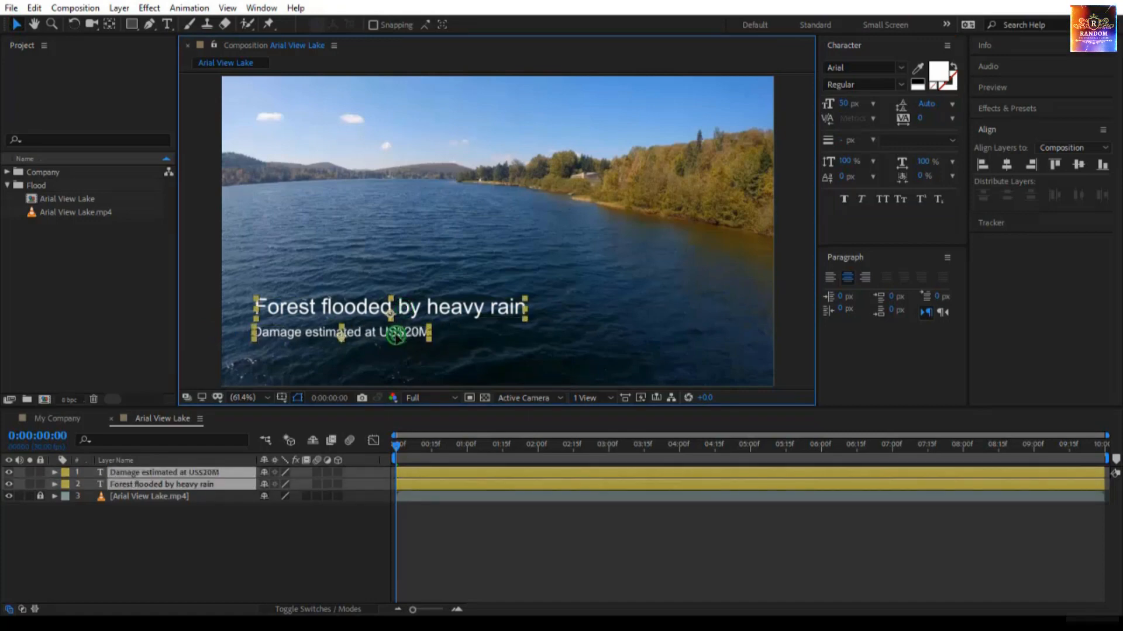
pyautogui.click(975, 165)
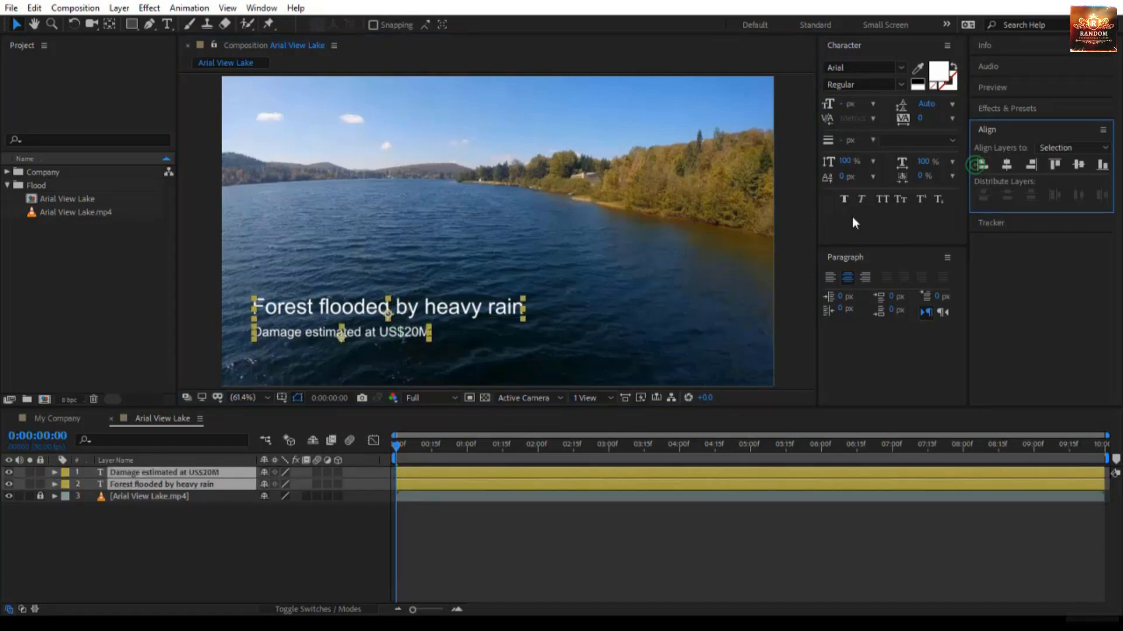
# Nudge the "Damage estimated at US$20M" subline up 10 px, closer to the headline
pyautogui.click(393, 349)
pyautogui.click(386, 337)
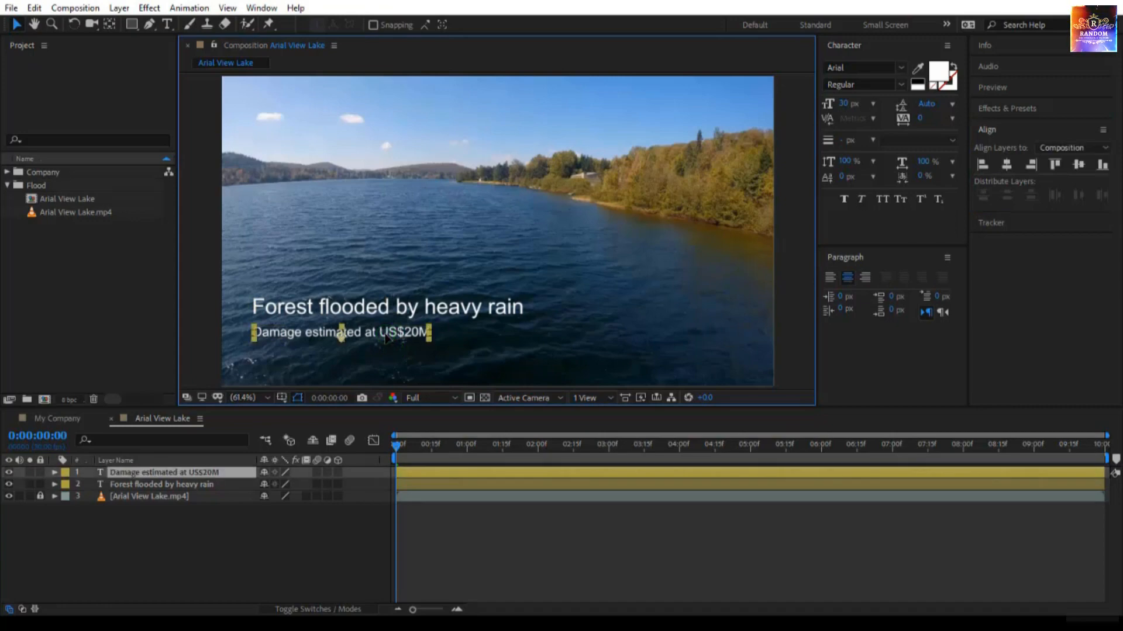
pyautogui.press('Up')
pyautogui.press('Up')
pyautogui.press('Up')
pyautogui.press('Up')
pyautogui.press('Up')
pyautogui.press('Up')
pyautogui.press('Up')
pyautogui.press('Up')
pyautogui.press('Up')
pyautogui.press('Up')
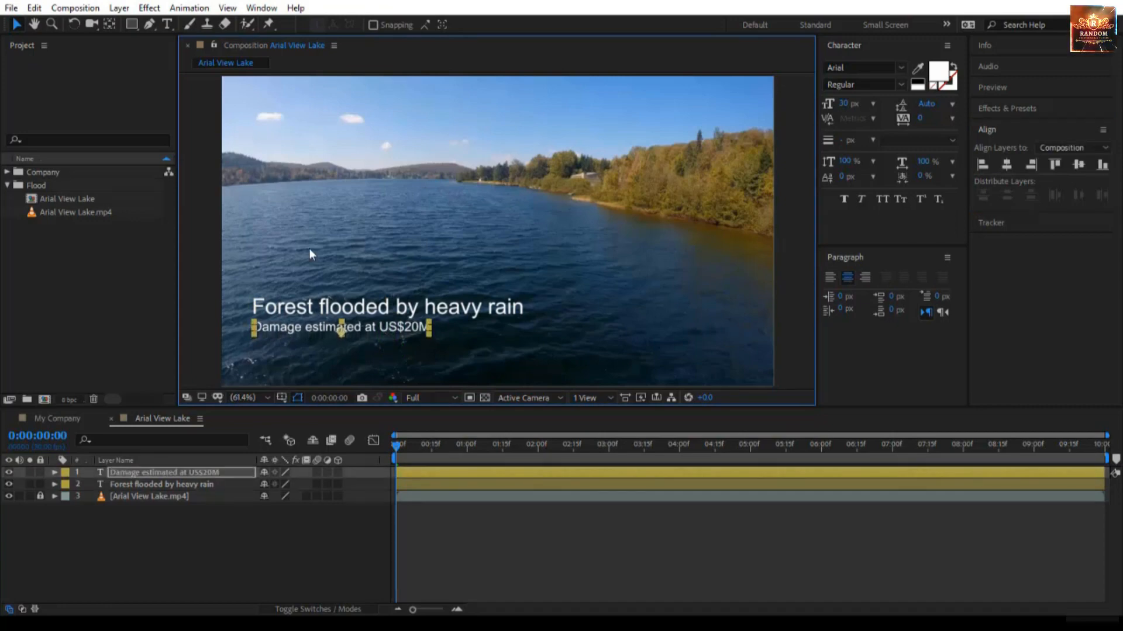
pyautogui.click(202, 281)
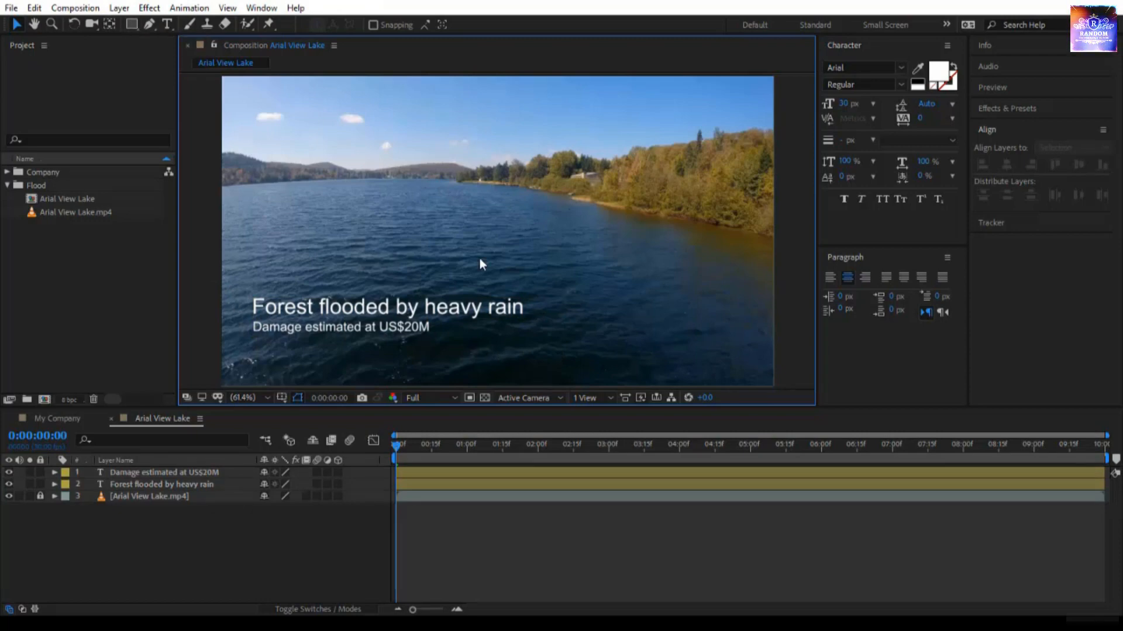
# Draw a center-anchored rectangle about 786 × 127 px around both text lines, extending past the frame's left edge, and place its layer beneath the text layers
pyautogui.press('q')
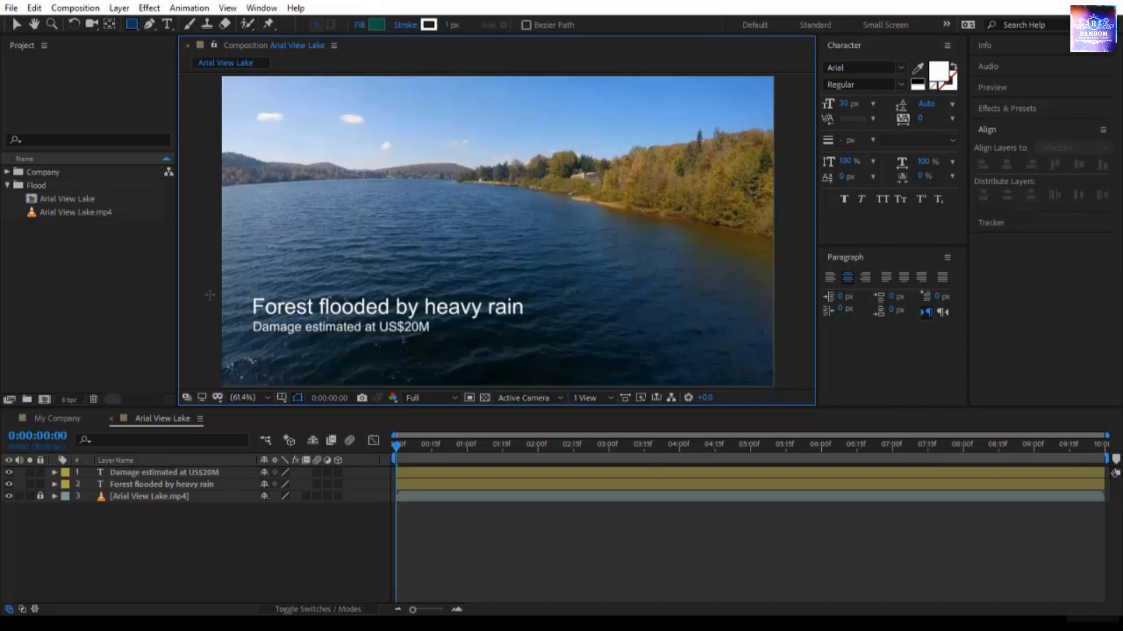
pyautogui.moveTo(206, 300); pyautogui.dragTo(545, 355)
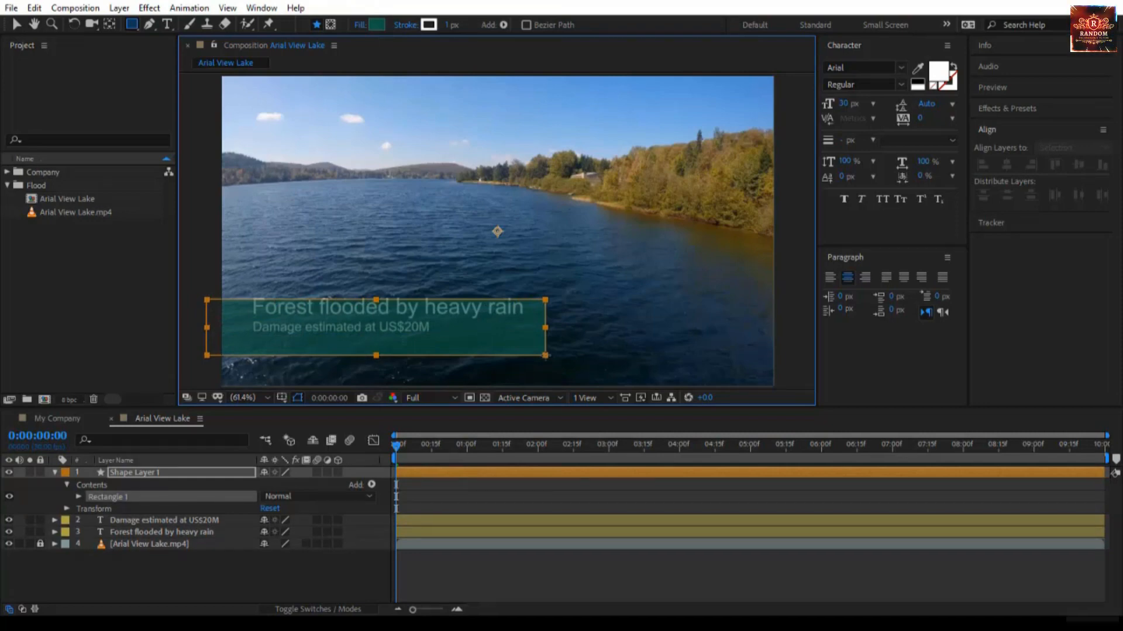
pyautogui.moveTo(545, 355); pyautogui.dragTo(548, 345)
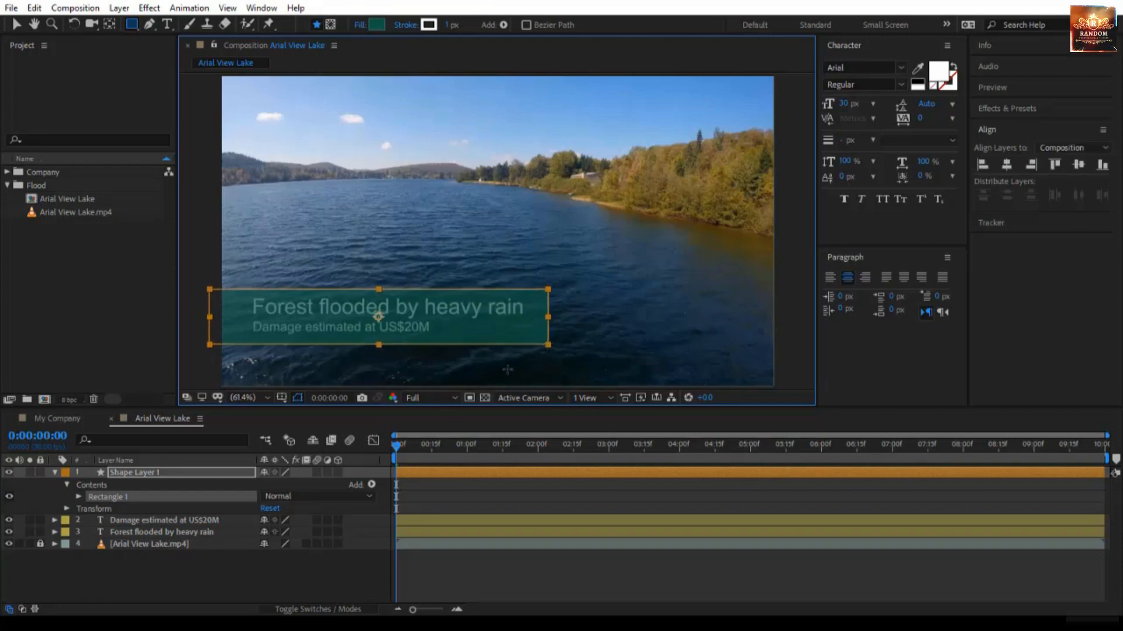
pyautogui.click(153, 474)
pyautogui.moveTo(152, 473); pyautogui.dragTo(155, 544)
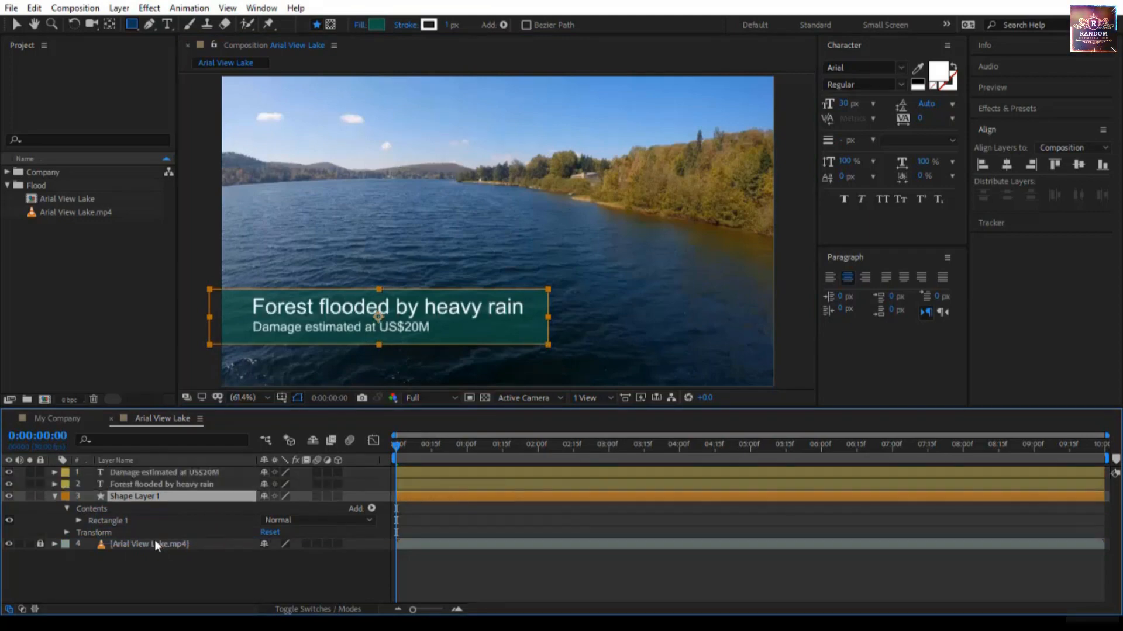
# Set the Rectangle Path roundness of the headline's background box to 25
pyautogui.click(79, 520)
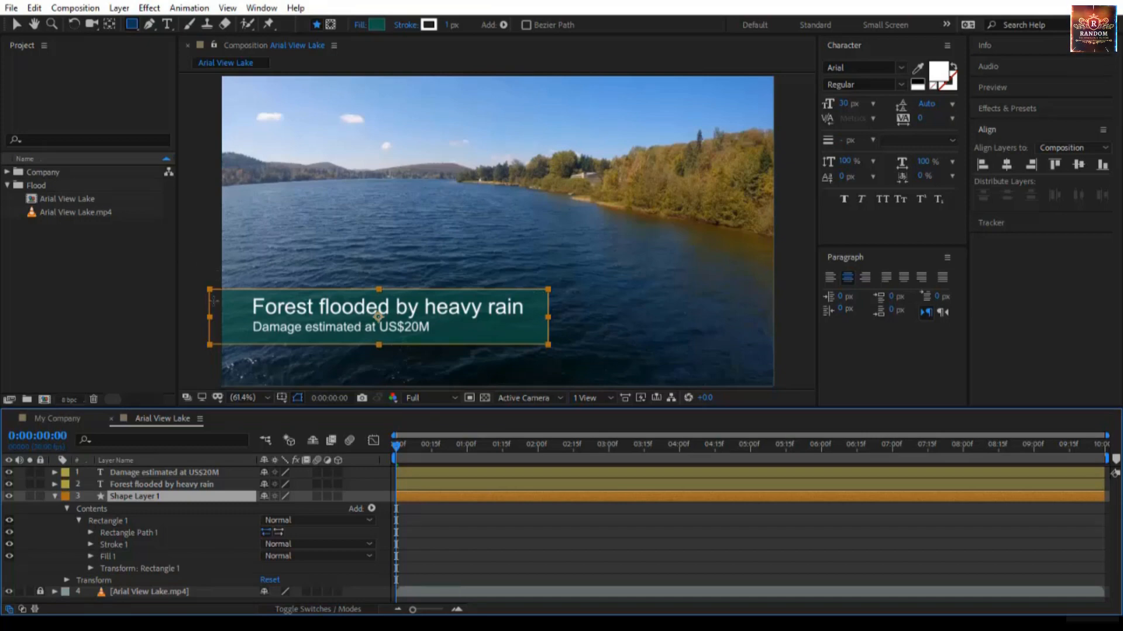
pyautogui.click(91, 533)
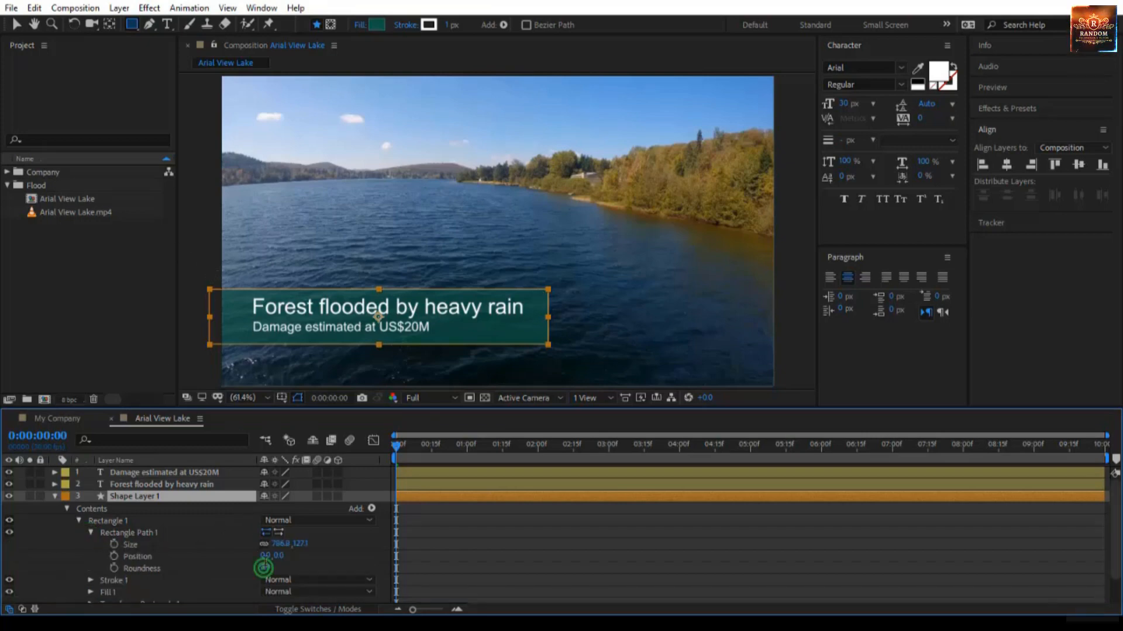
pyautogui.click(266, 567)
pyautogui.write('25')
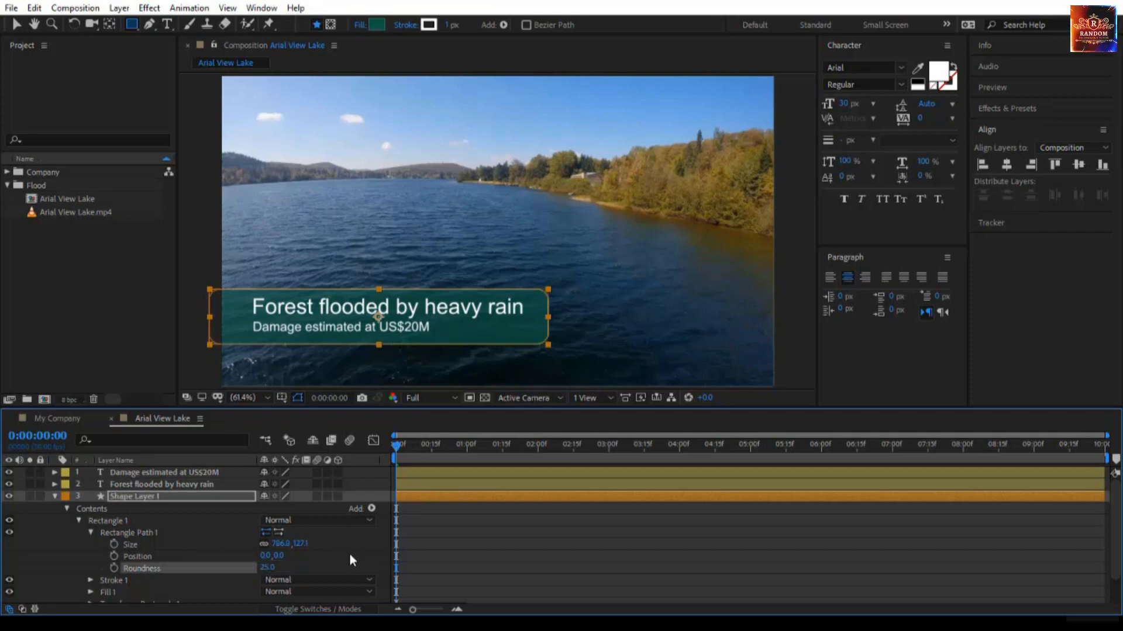
pyautogui.click(486, 546)
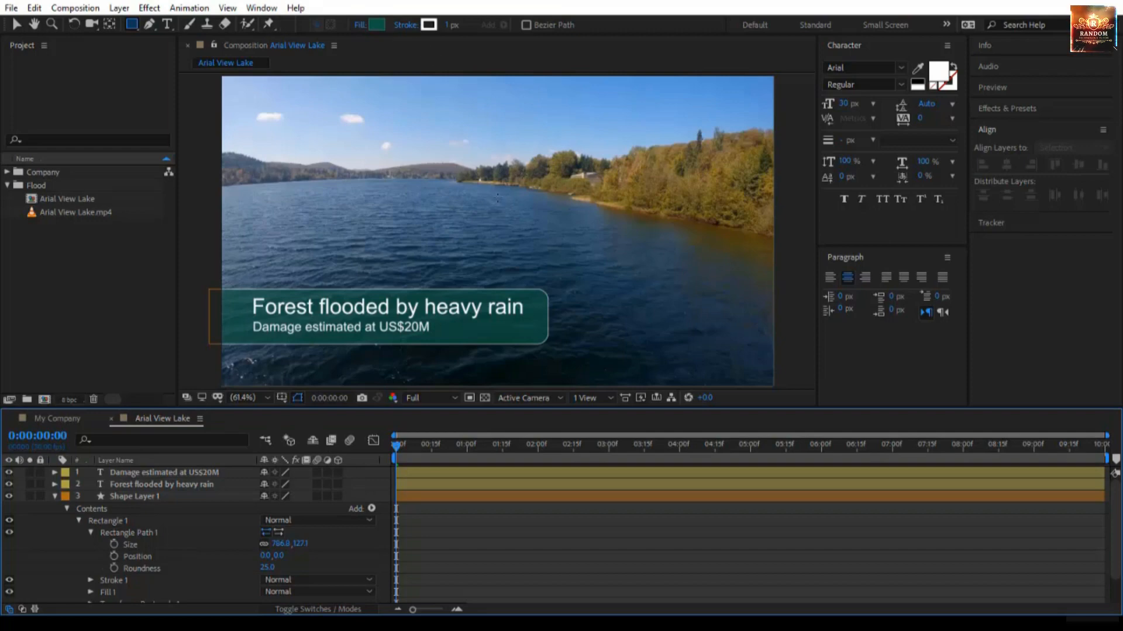
# Add a text layer "TANZANIA" in the sky near the frame's upper-left corner and shift it slightly down and right
pyautogui.hotkey('ctrl', 't')
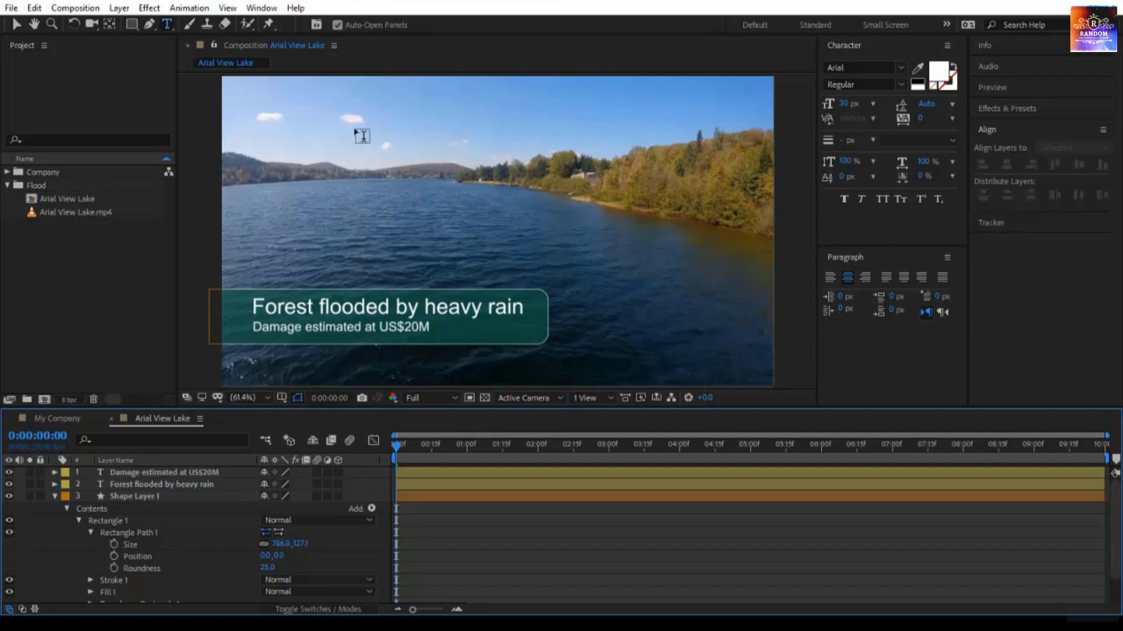
pyautogui.click(295, 109)
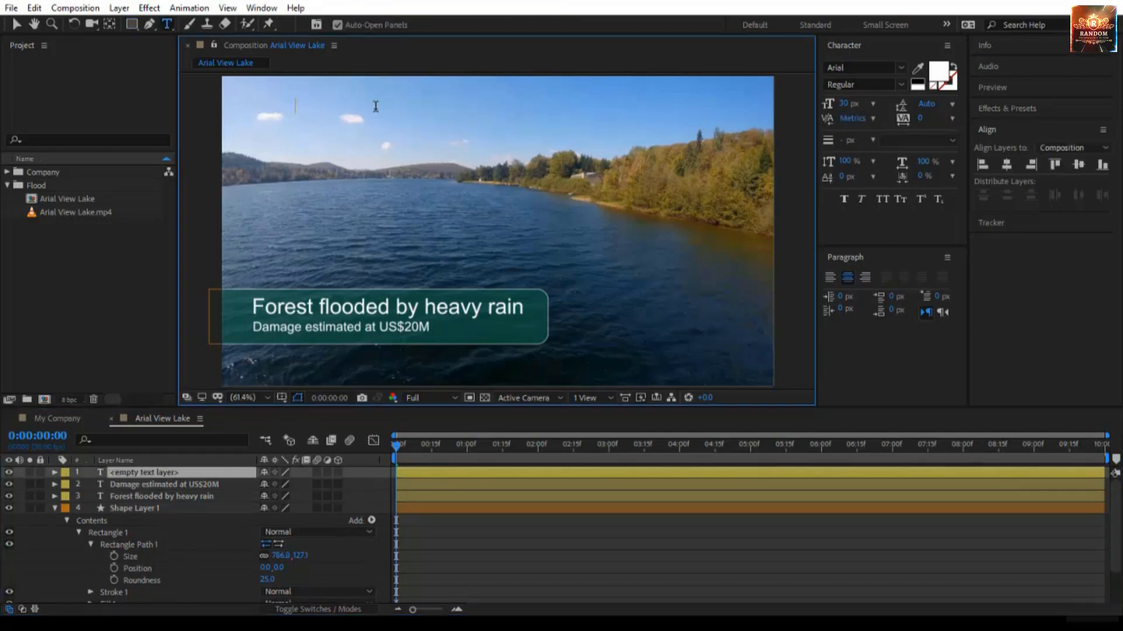
pyautogui.write('TANZANIA')
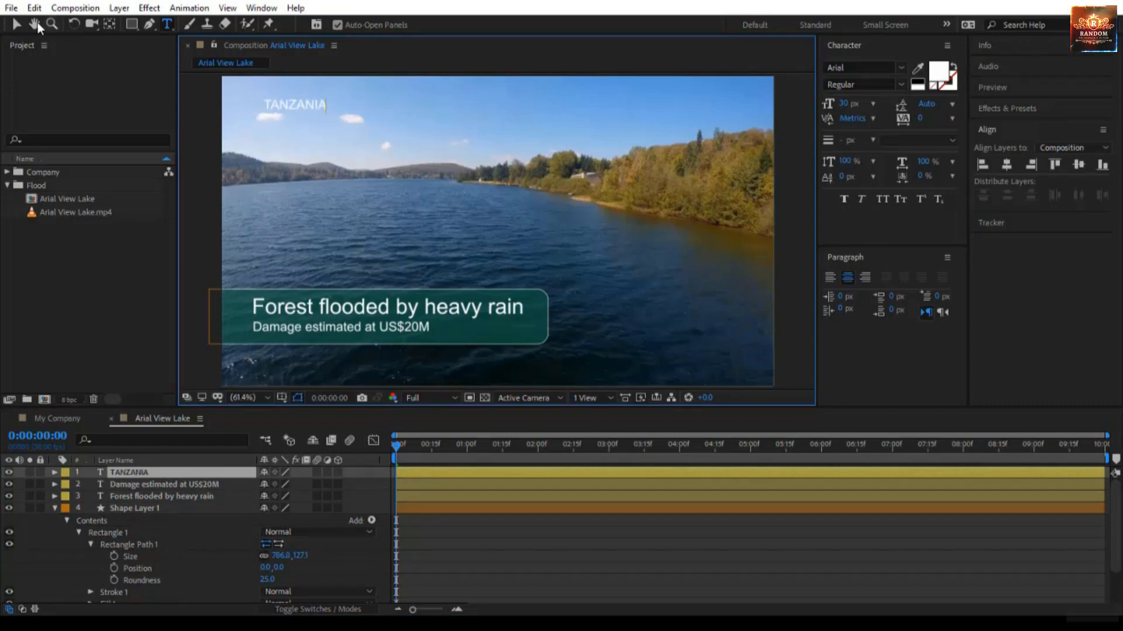
pyautogui.click(16, 27)
pyautogui.moveTo(311, 103); pyautogui.dragTo(332, 123)
pyautogui.click(203, 128)
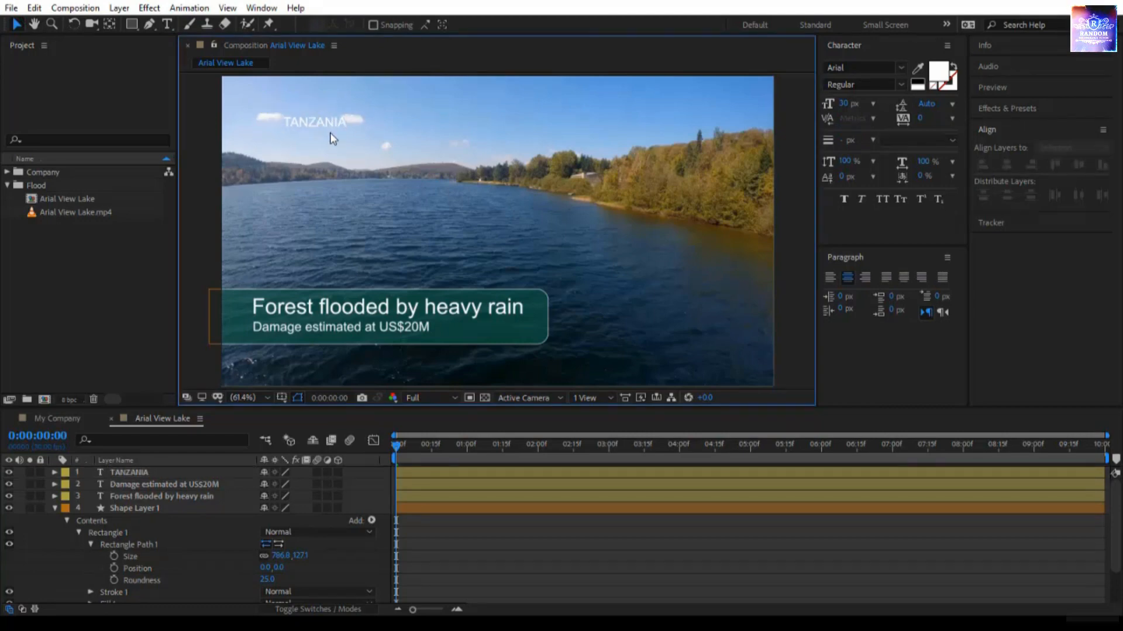
# Draw a small center-anchored rectangle around the TANZANIA text and place its layer directly beneath the text layer
pyautogui.press('q')
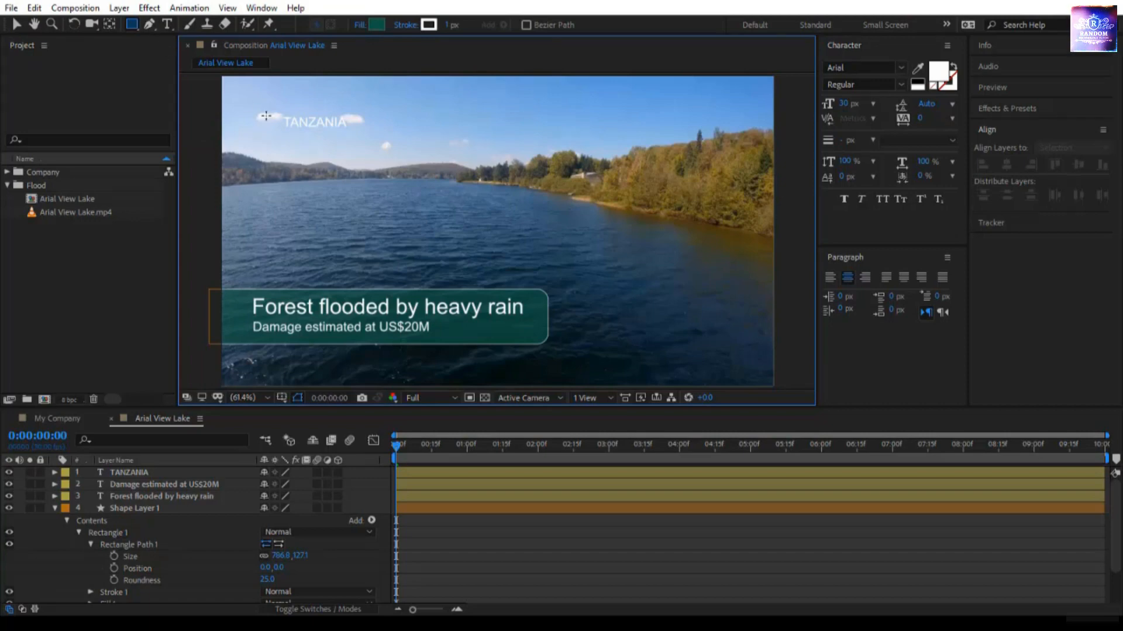
pyautogui.moveTo(266, 116)
pyautogui.mouseDown()
pyautogui.moveTo(344, 142)
pyautogui.moveTo(374, 133)
pyautogui.mouseUp()
pyautogui.hotkey('ctrl', 'alt', 'Home')
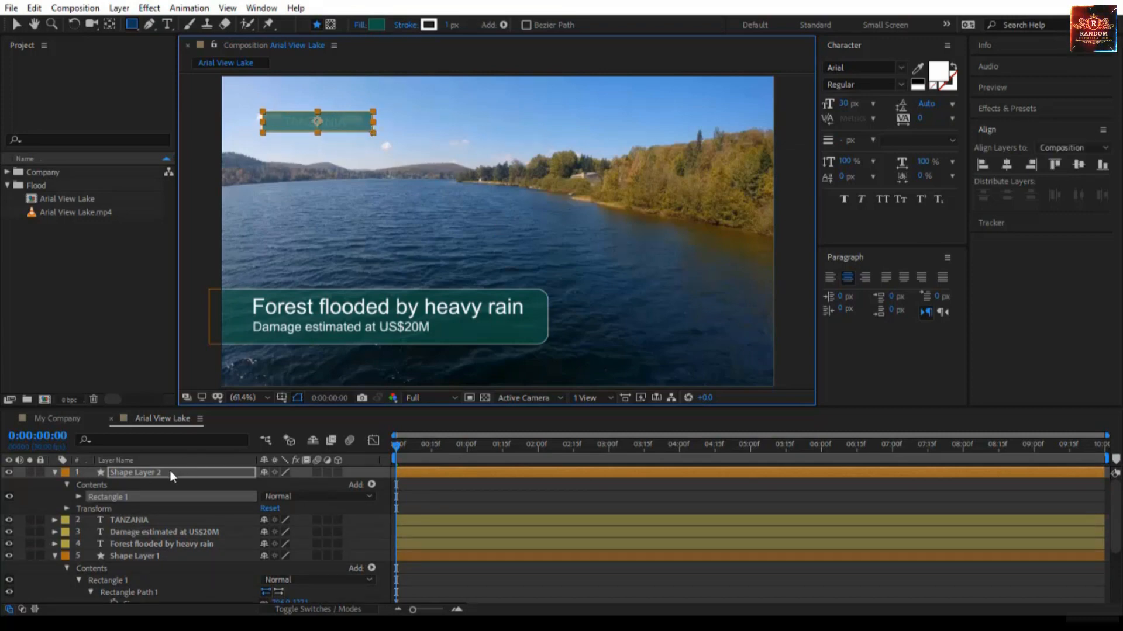
pyautogui.moveTo(170, 468); pyautogui.dragTo(171, 524)
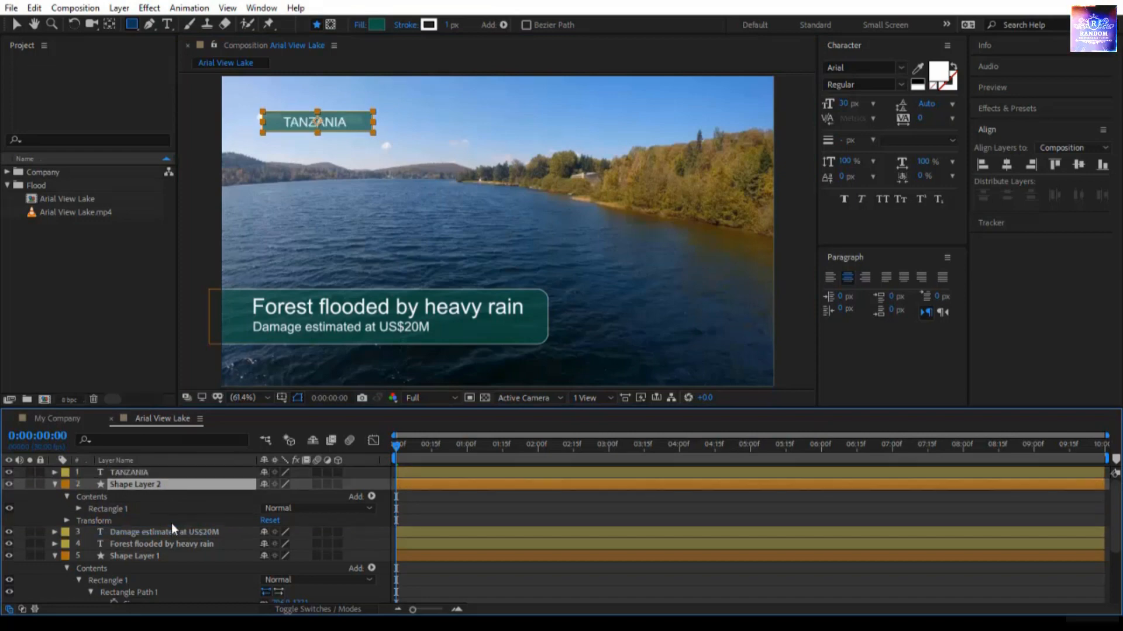
pyautogui.click(23, 21)
pyautogui.click(203, 187)
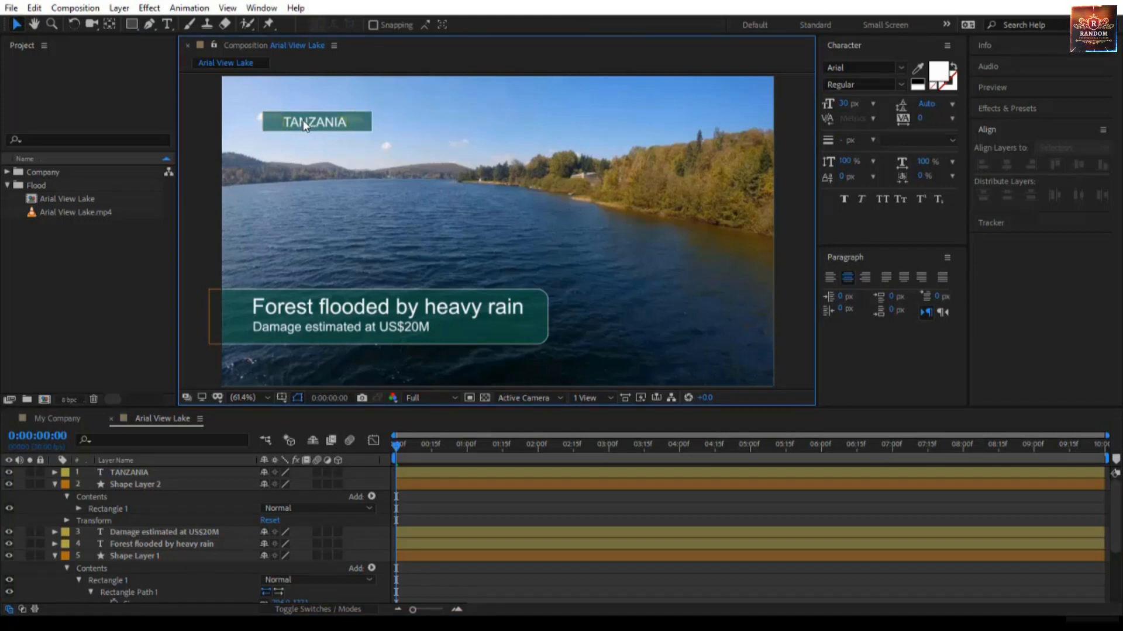
# Collapse the expanded properties of Shape Layer 2 and Shape Layer 1
pyautogui.click(365, 120)
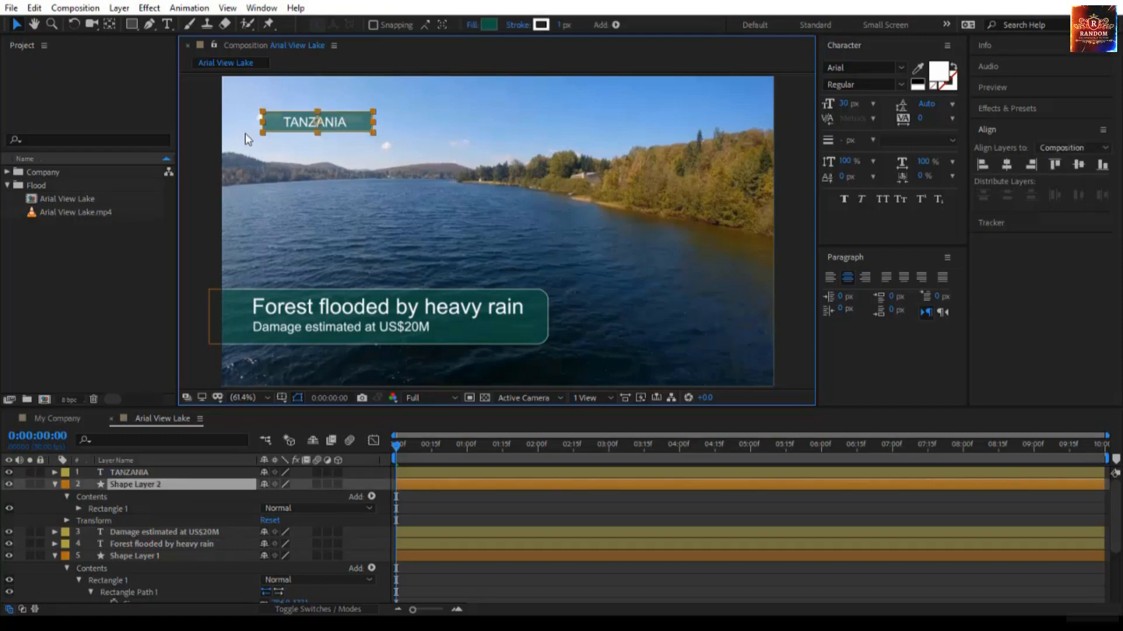
pyautogui.click(204, 139)
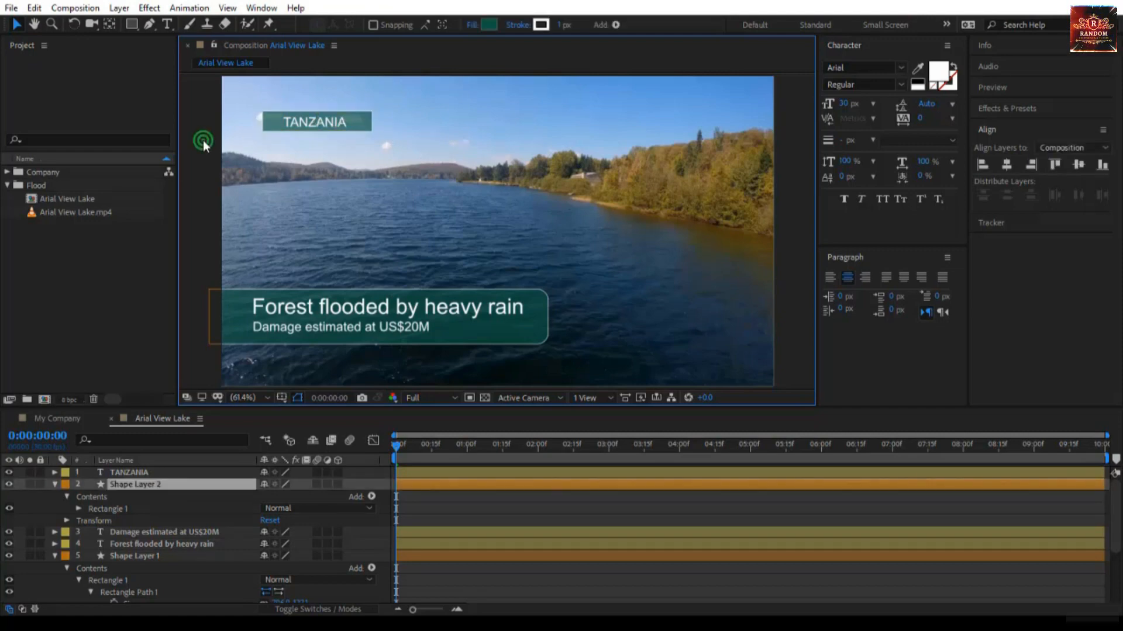
pyautogui.click(298, 120)
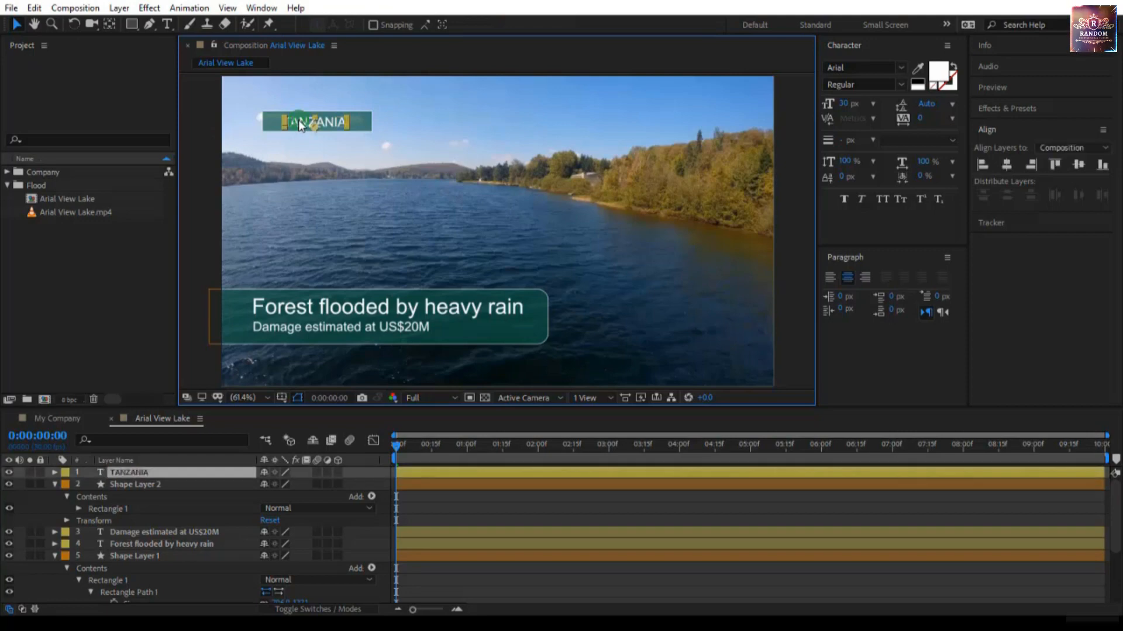
pyautogui.keyDown('shift'); pyautogui.click(363, 126); pyautogui.keyUp('shift')
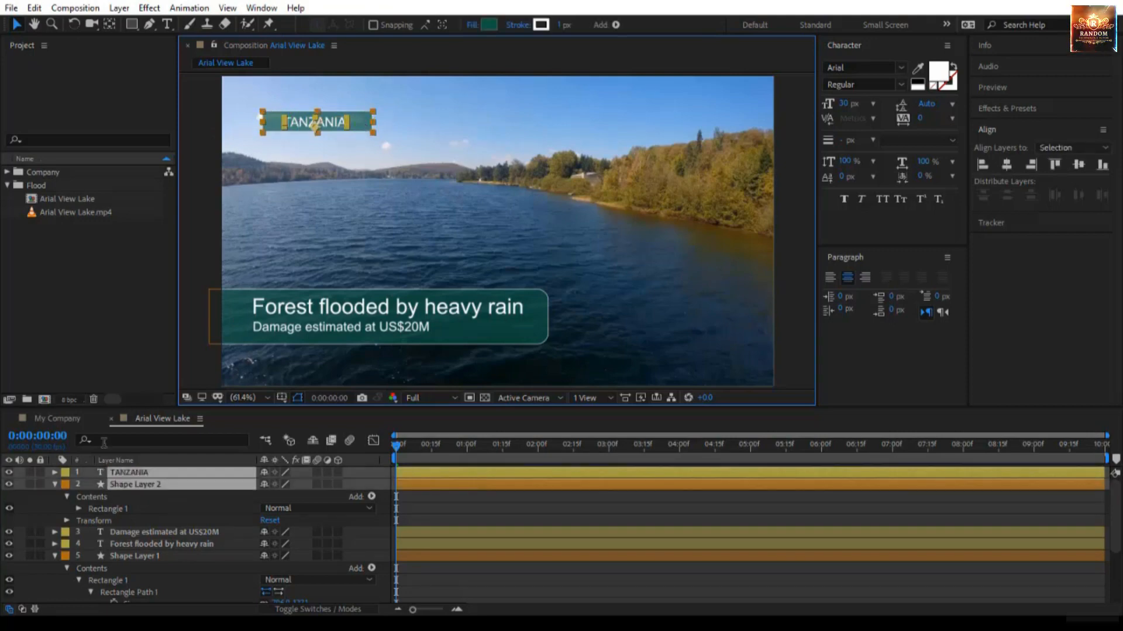
pyautogui.click(55, 485)
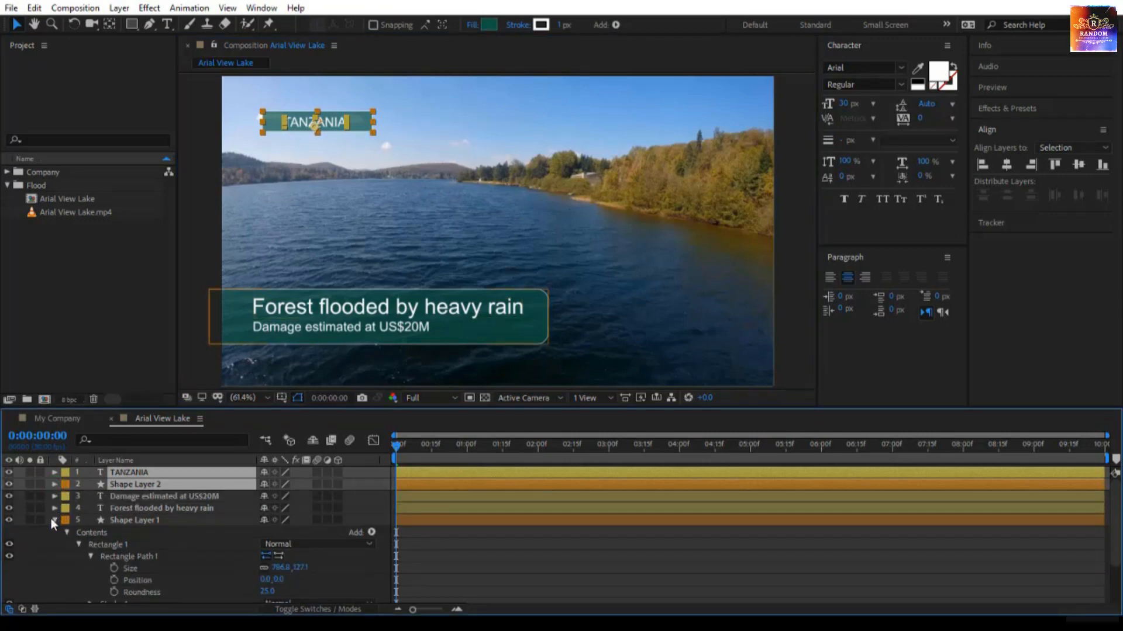
pyautogui.click(56, 520)
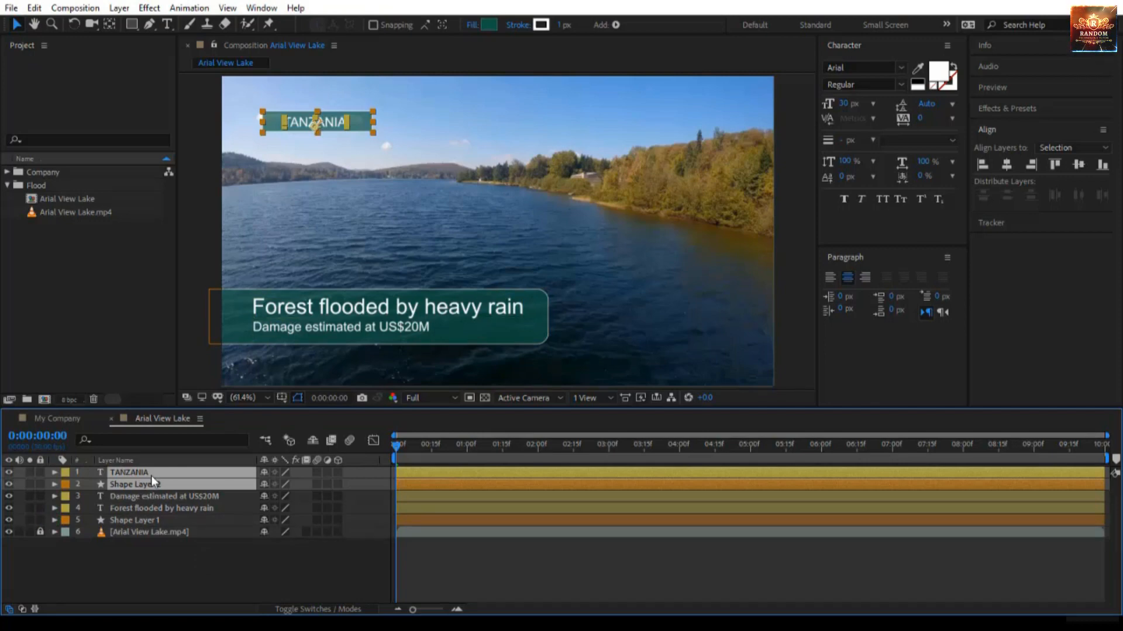
# Duplicate the TANZANIA text and Shape Layer 2, then reorder the copies so the copied text sits directly above its copied box
pyautogui.click(163, 497)
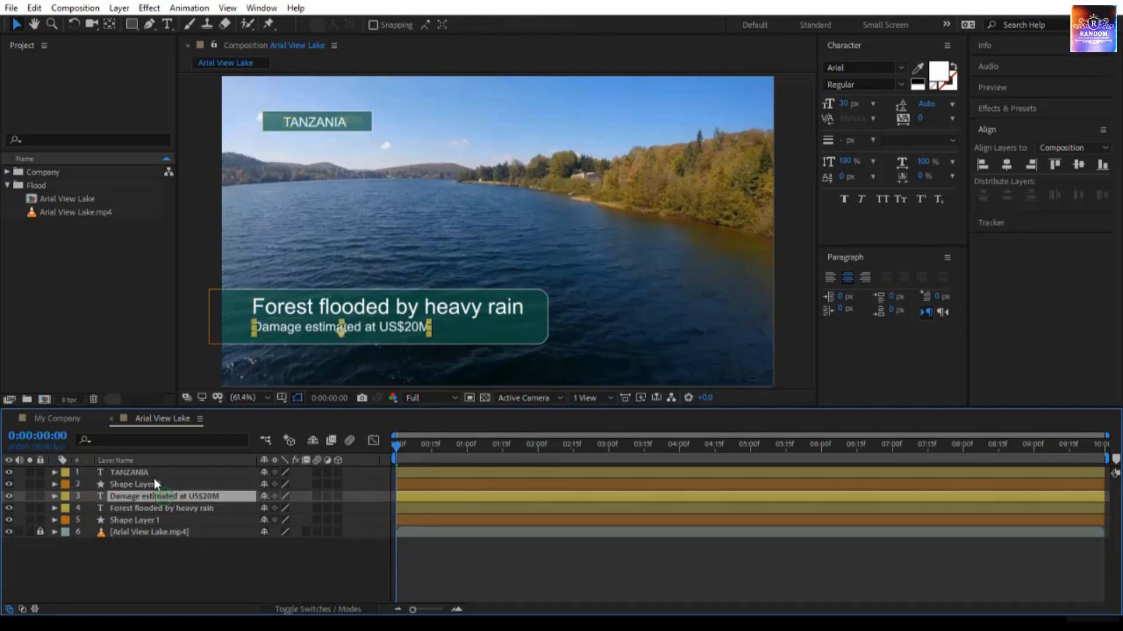
pyautogui.click(153, 483)
pyautogui.keyDown('ctrl'); pyautogui.click(164, 472); pyautogui.keyUp('ctrl')
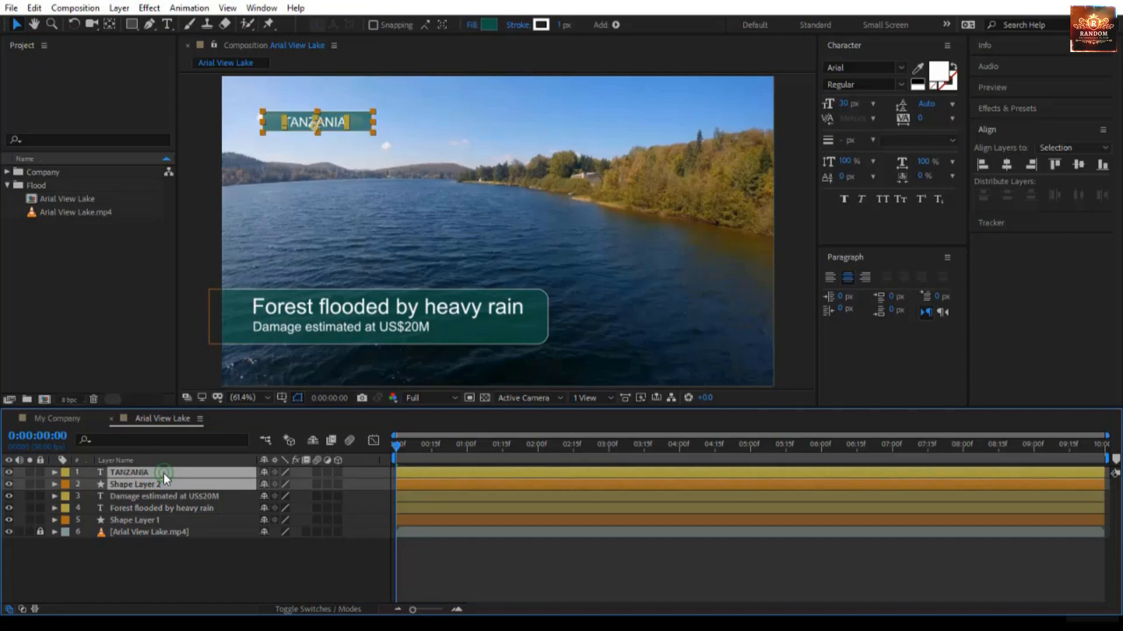
pyautogui.hotkey('ctrl', 'd')
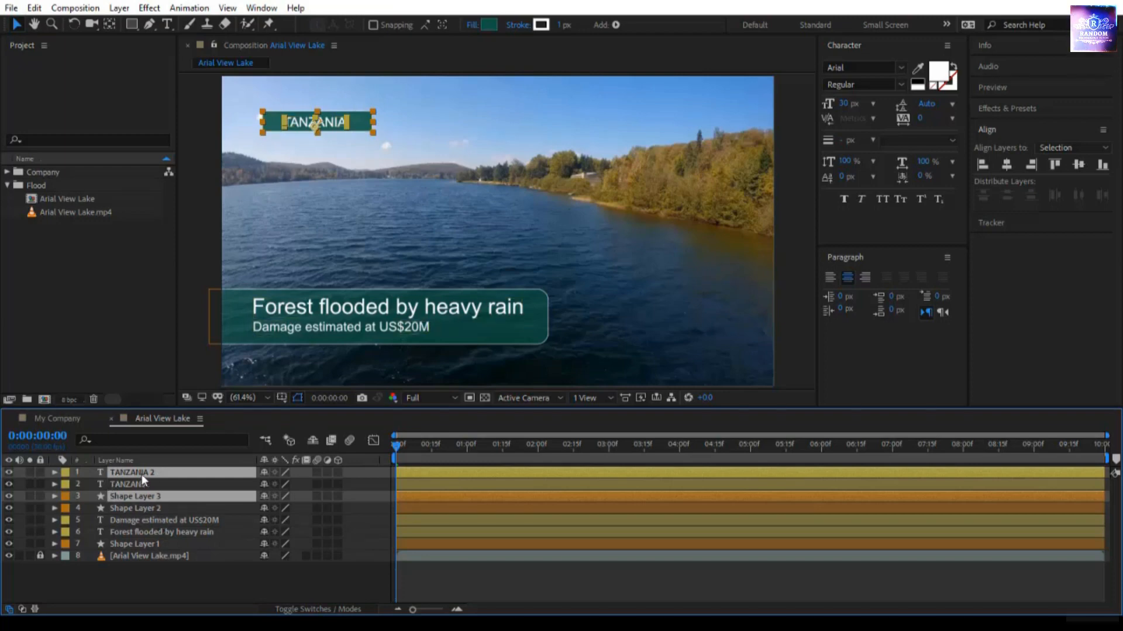
pyautogui.moveTo(141, 475); pyautogui.dragTo(144, 486)
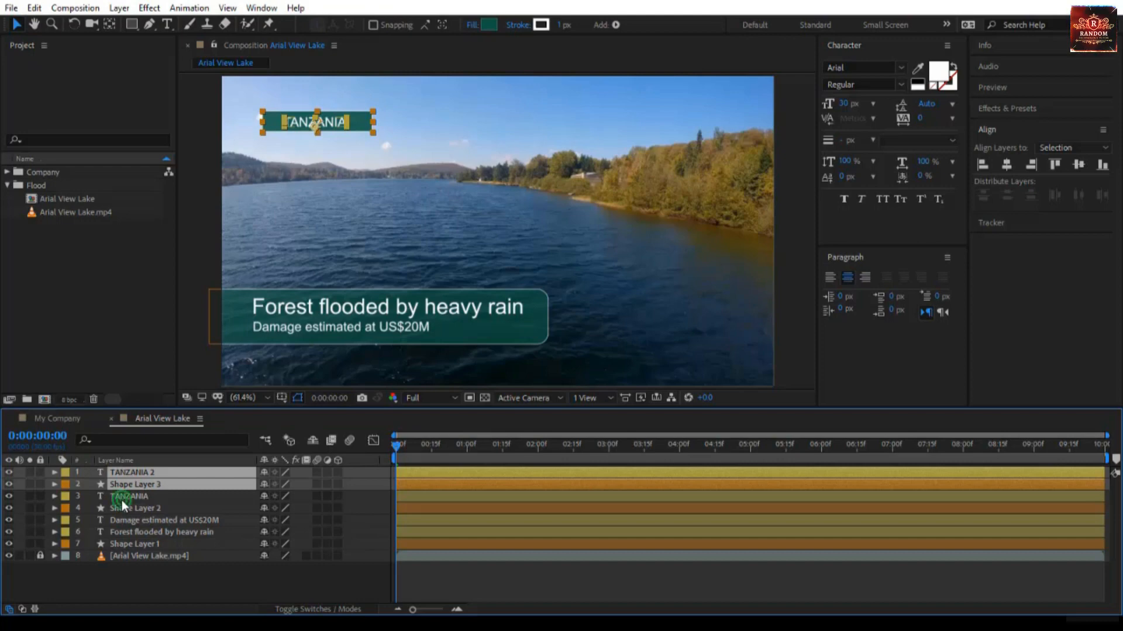
# Move the duplicated TANZANIA text and box horizontally to the upper-right part of the frame, level with the original label
pyautogui.click(122, 500)
pyautogui.click(125, 510)
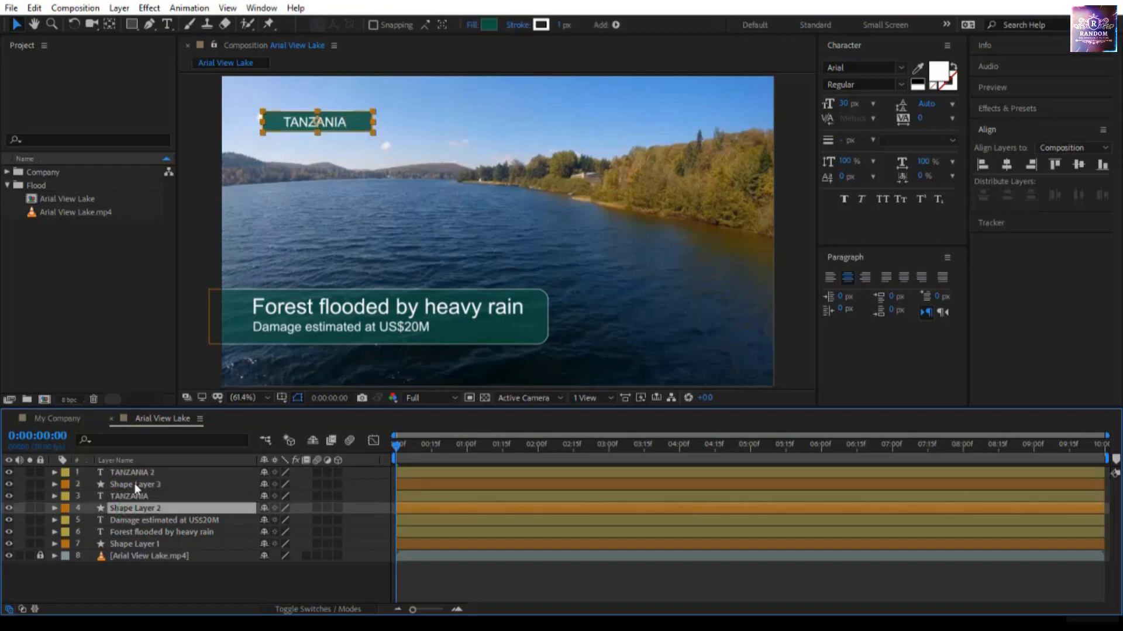
pyautogui.click(135, 483)
pyautogui.click(138, 473)
pyautogui.keyDown('shift'); pyautogui.click(142, 485); pyautogui.keyUp('shift')
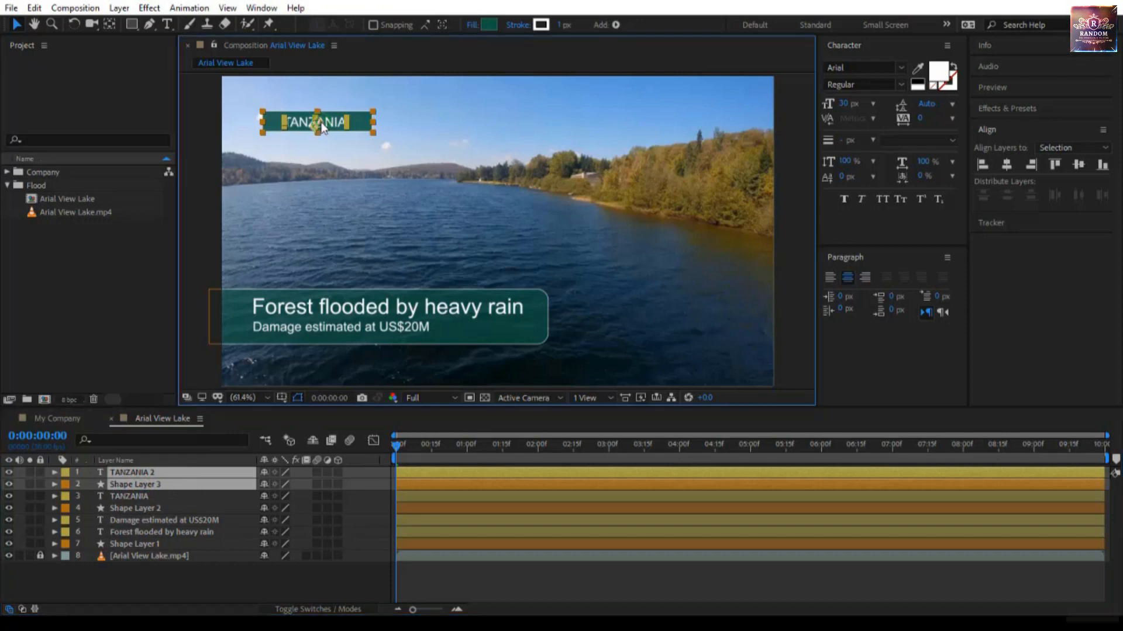
pyautogui.moveTo(322, 128); pyautogui.dragTo(670, 151)
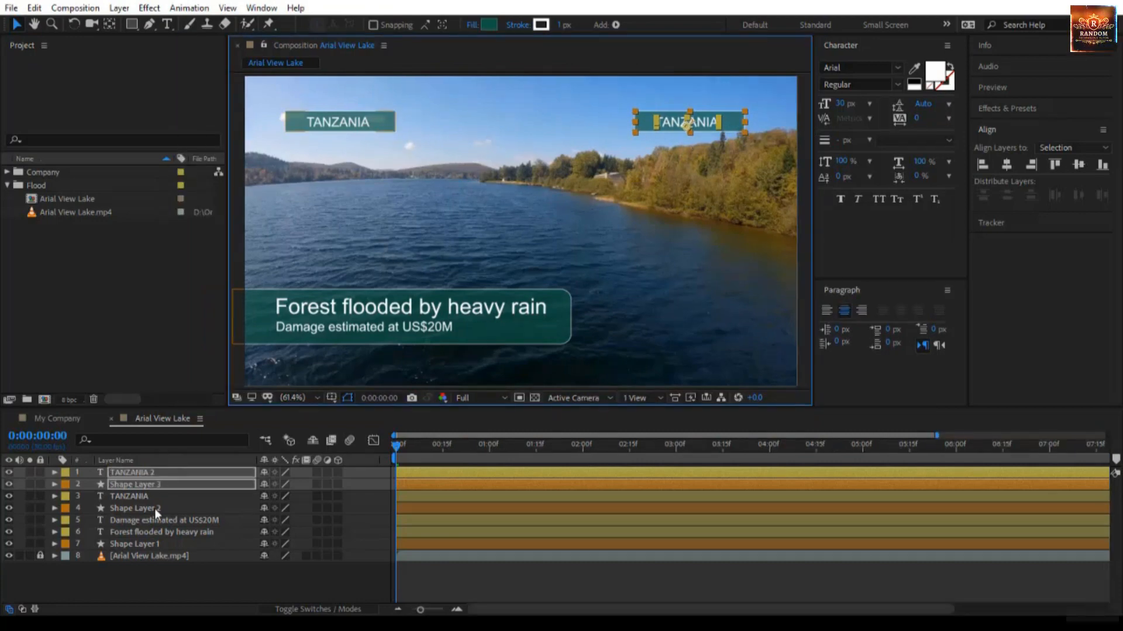
# Replace the text of the duplicated upper-right TANZANIA label with AUGUST 2045
pyautogui.click(147, 472)
pyautogui.doubleClick(149, 472)
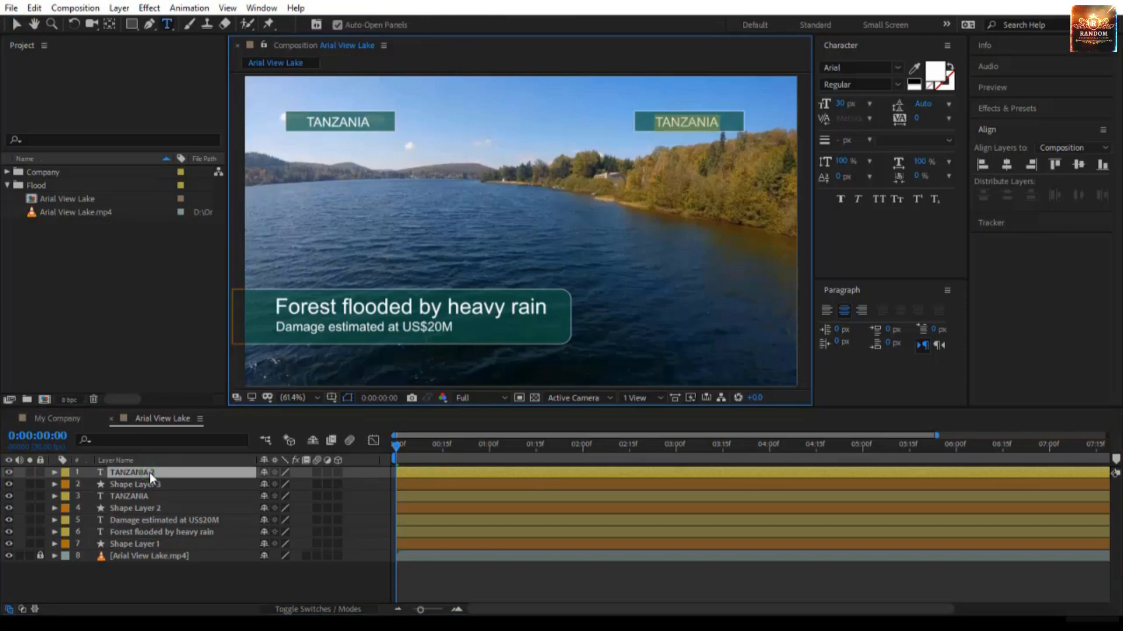
pyautogui.write('AUGUST 2045')
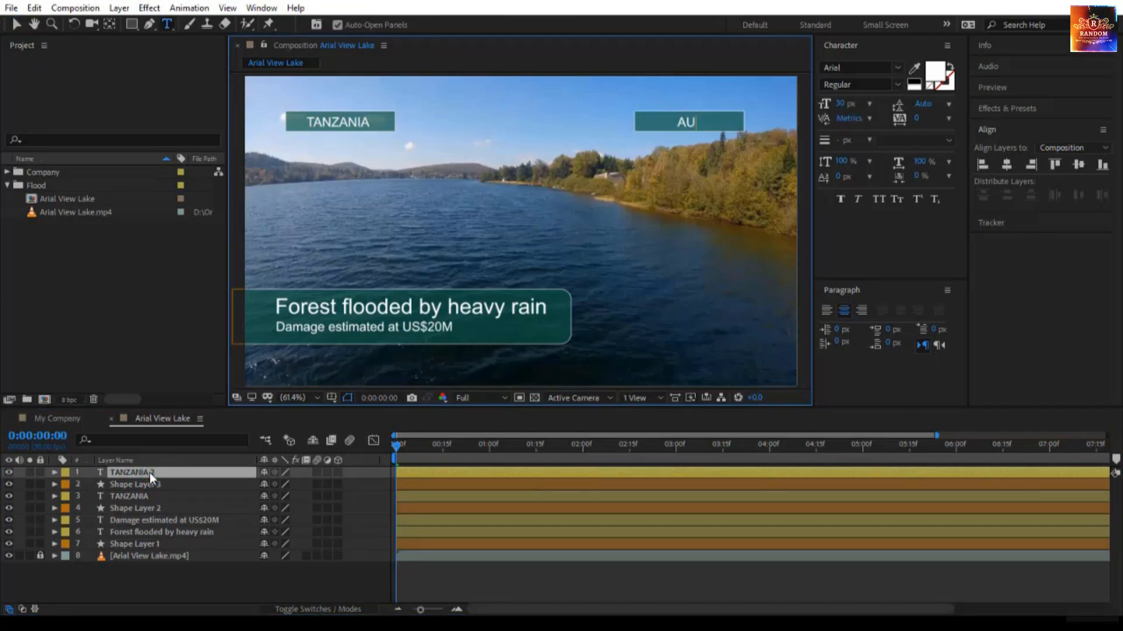
pyautogui.click(18, 25)
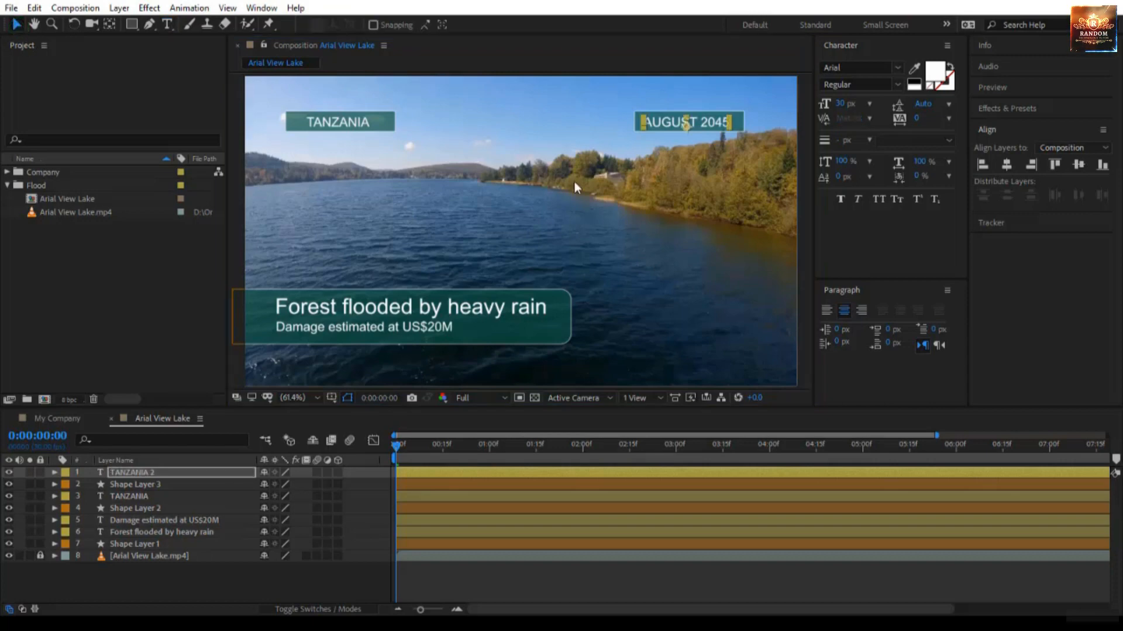
# Center the AUGUST 2045 text and its box horizontally on each other and shift the pair slightly to the right
pyautogui.click(735, 121)
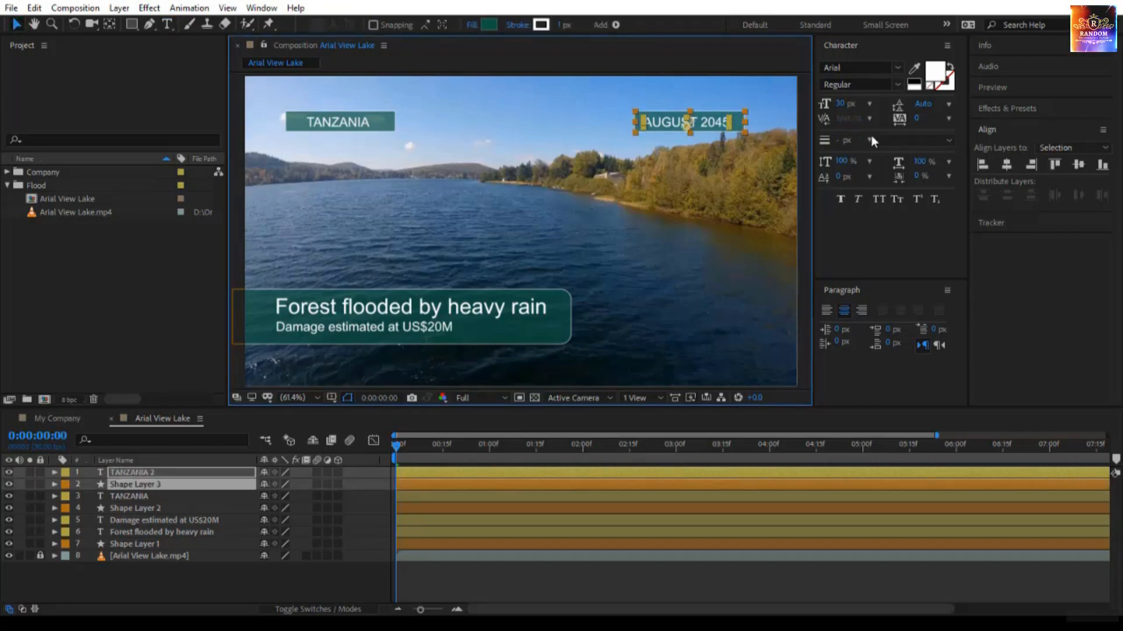
pyautogui.click(1005, 165)
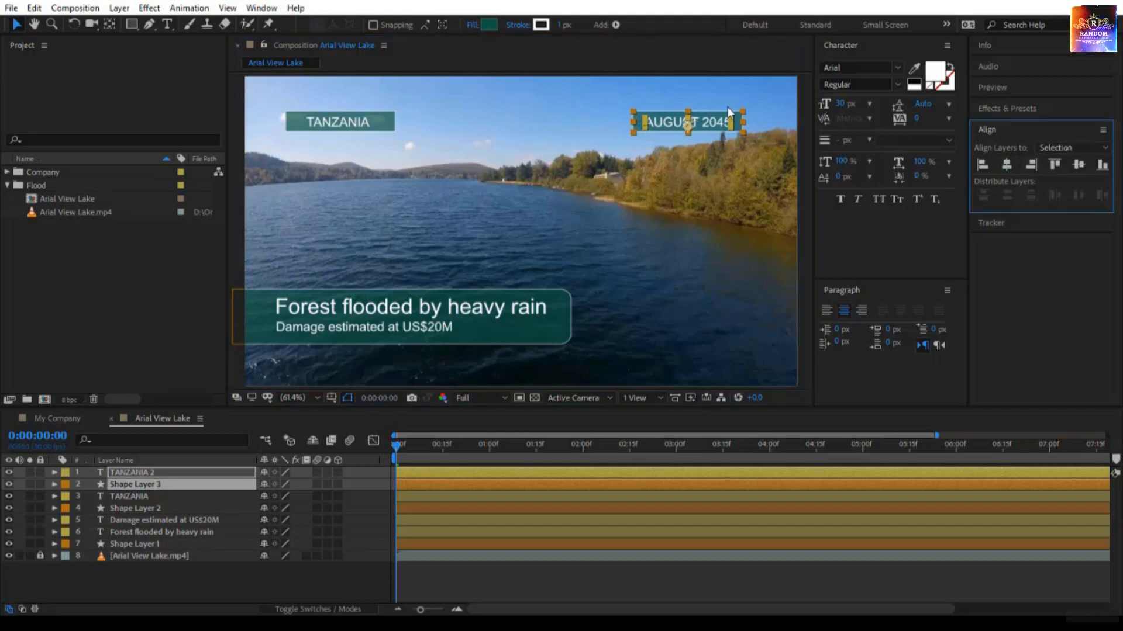
pyautogui.moveTo(710, 128); pyautogui.dragTo(716, 127)
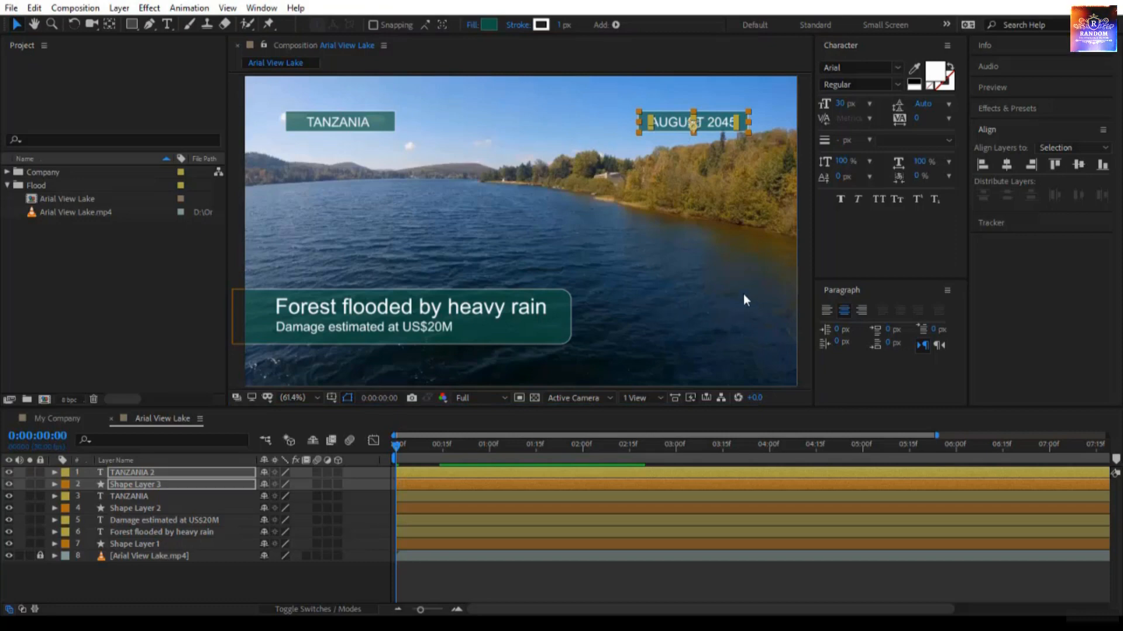
# Draw a small square with the Rectangle tool in the lower-right of the frame, level with the headline box
pyautogui.click(132, 24)
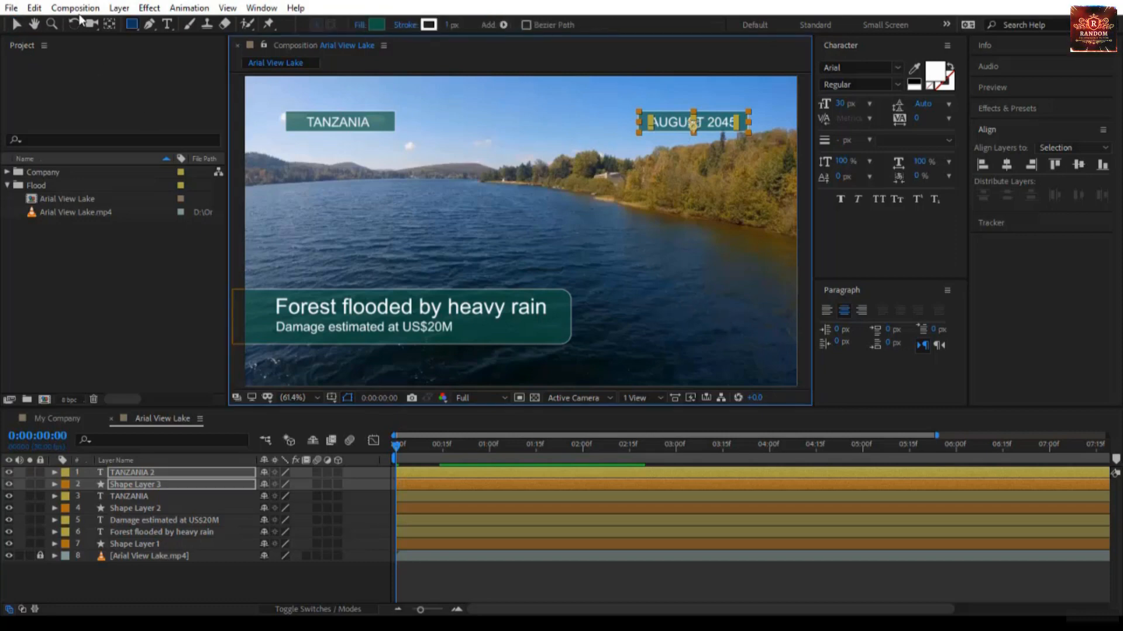
pyautogui.click(135, 29)
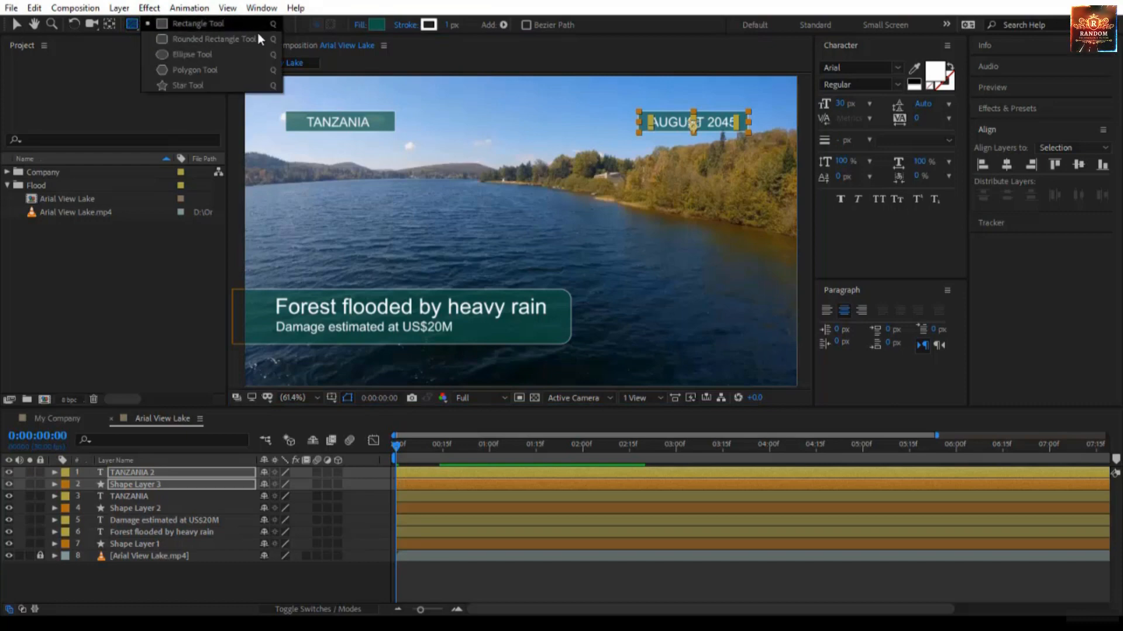
pyautogui.click(129, 23)
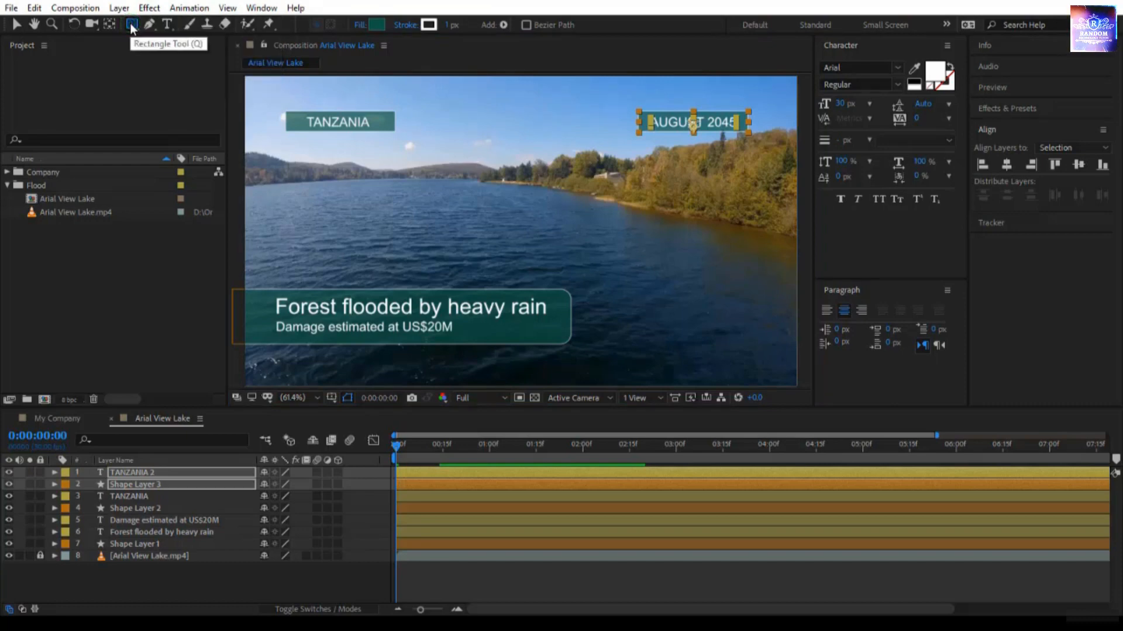
pyautogui.press('q')
pyautogui.press('q')
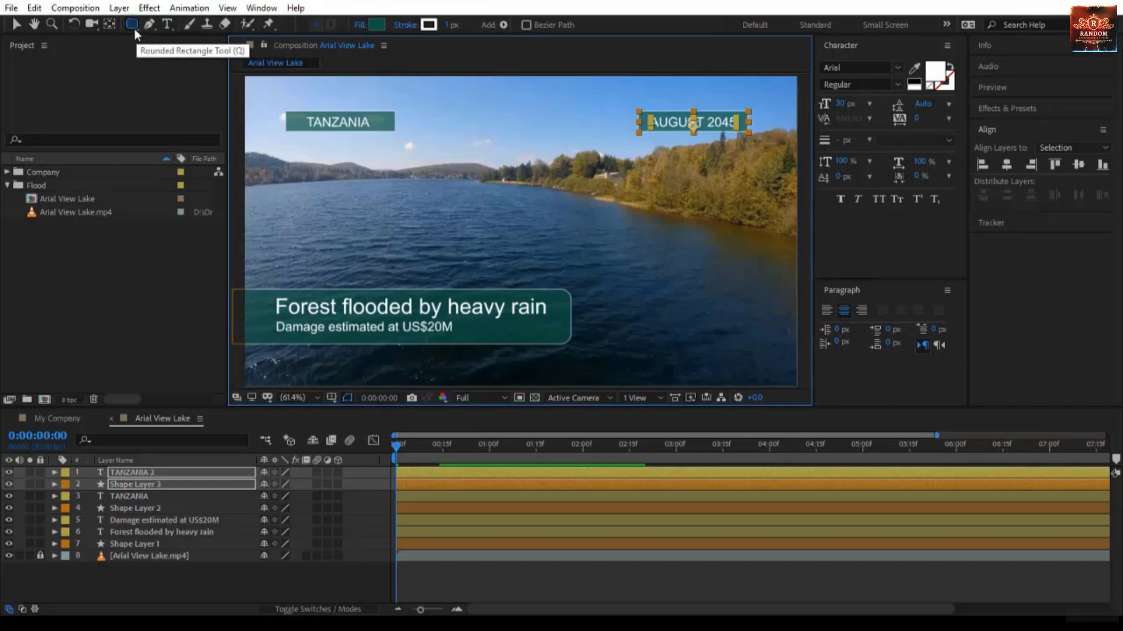
pyautogui.press('q')
pyautogui.press('q')
pyautogui.press('q')
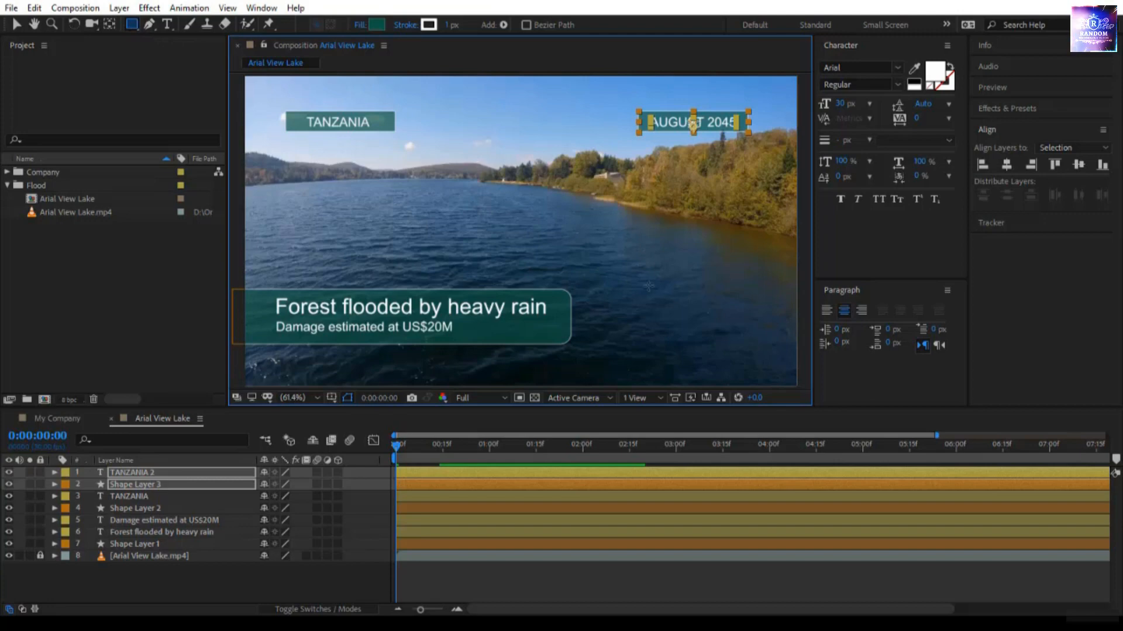
pyautogui.moveTo(663, 298)
pyautogui.mouseDown()
pyautogui.moveTo(728, 359)
pyautogui.moveTo(713, 345)
pyautogui.moveTo(720, 333)
pyautogui.mouseUp()
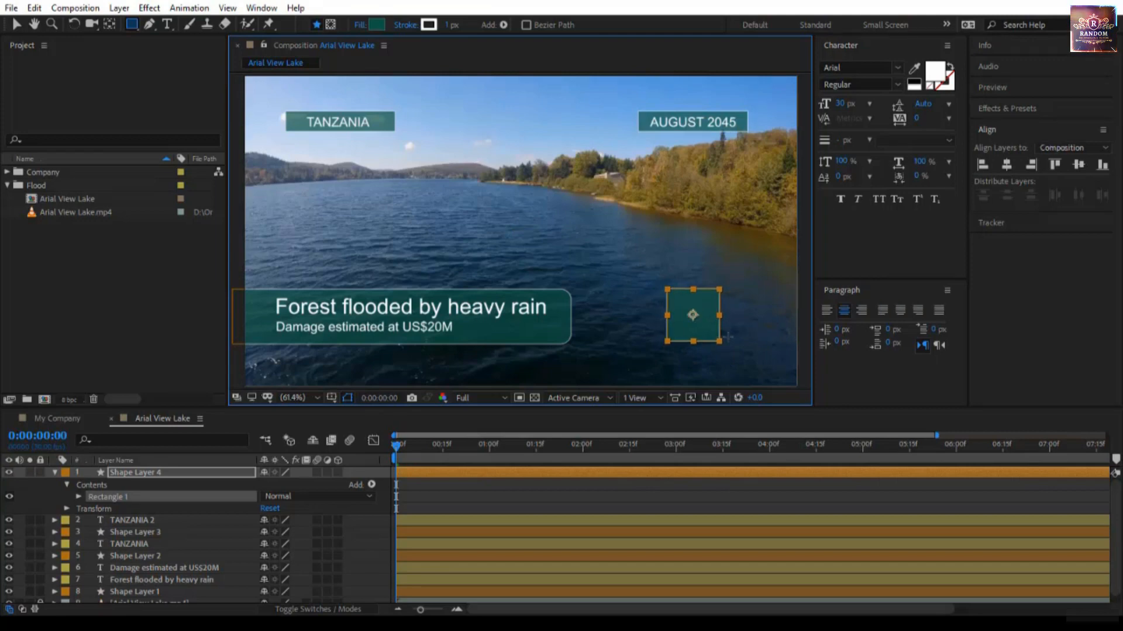
# Add the centered text TOP NEWS on two lines over the small lower-right square
pyautogui.click(169, 25)
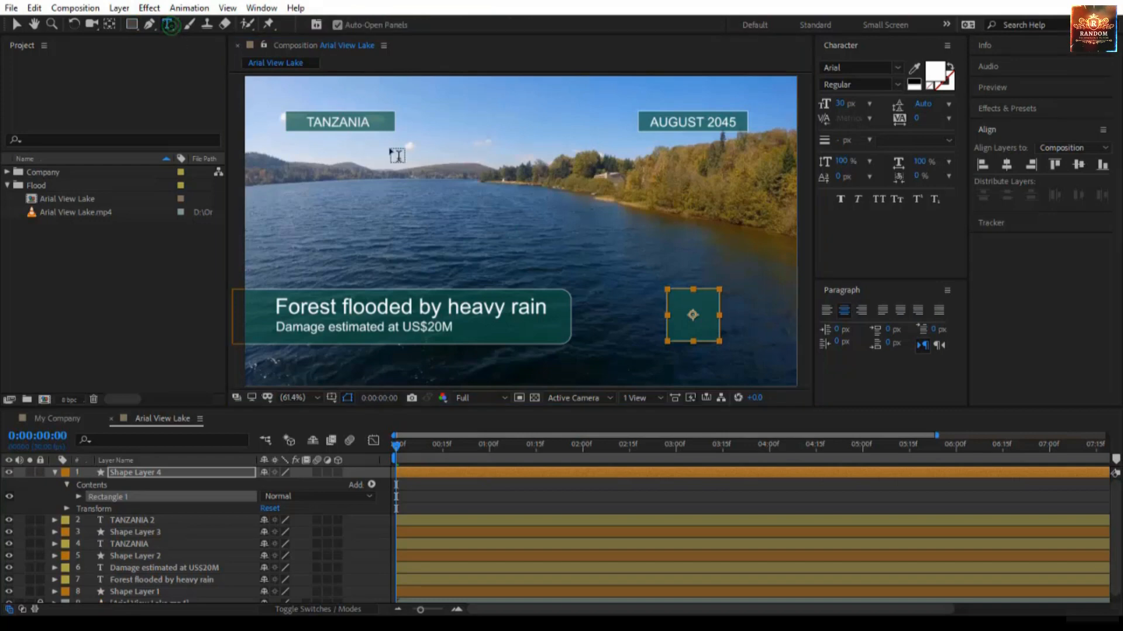
pyautogui.click(682, 307)
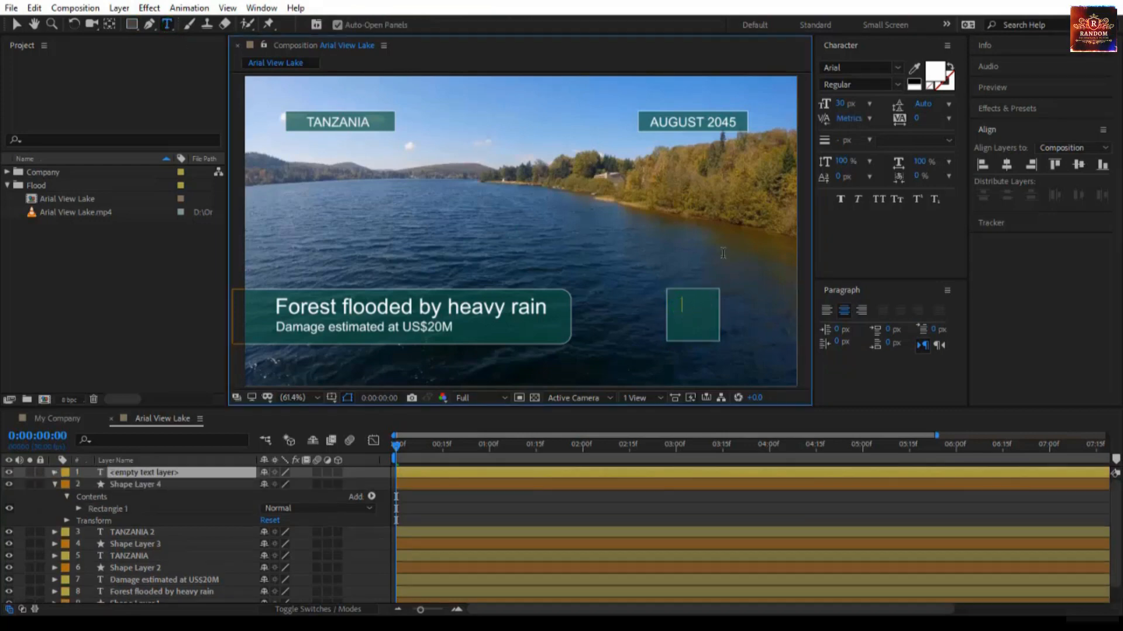
pyautogui.write('TOP ')
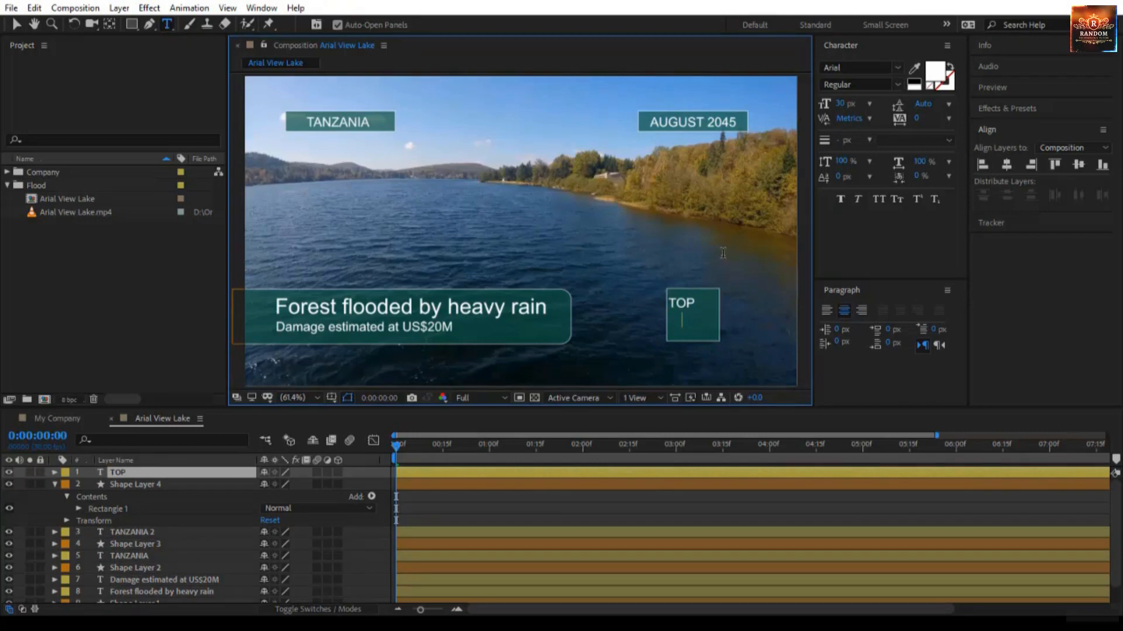
pyautogui.write('NEWS')
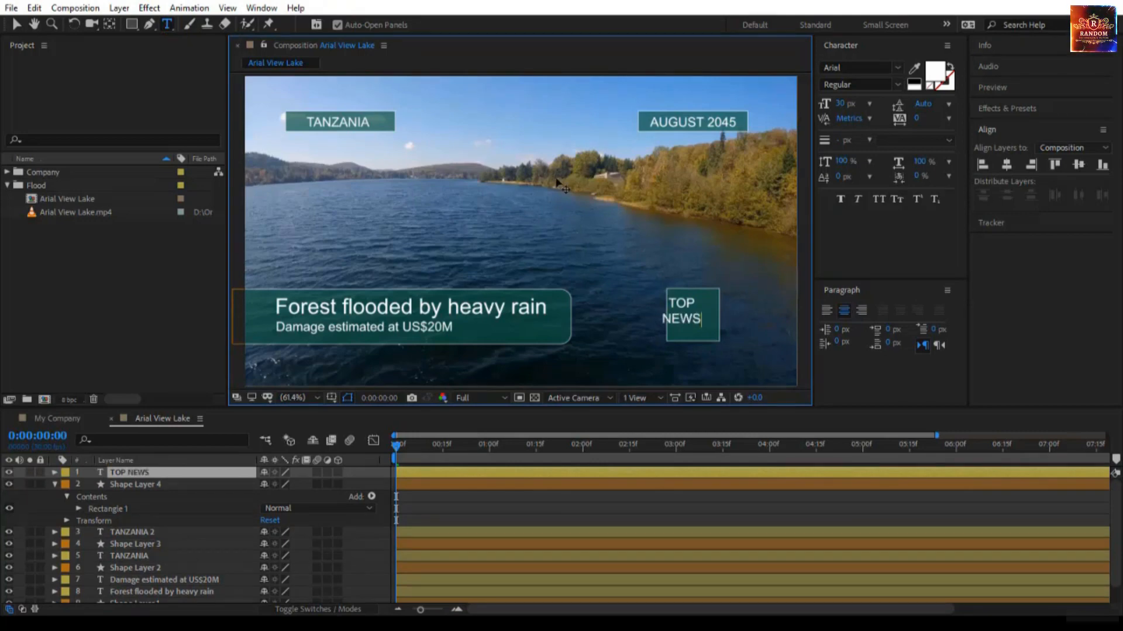
pyautogui.click(16, 24)
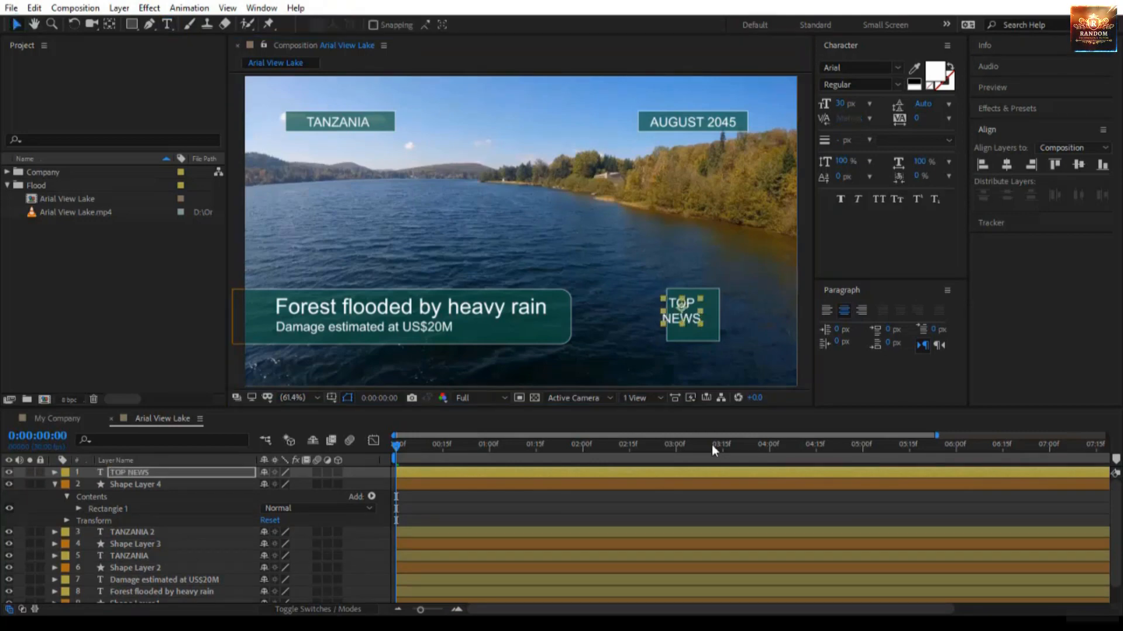
# Center the TOP NEWS text and its square on each other both ways, then shift the pair slightly down and right
pyautogui.keyDown('shift'); pyautogui.click(704, 333); pyautogui.keyUp('shift')
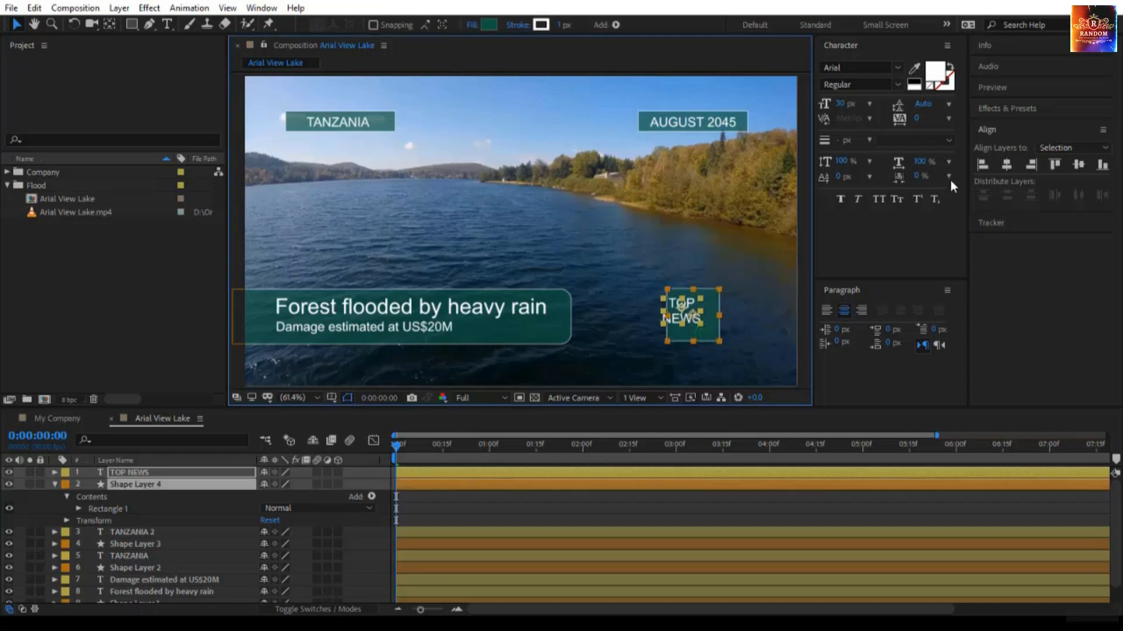
pyautogui.click(1008, 165)
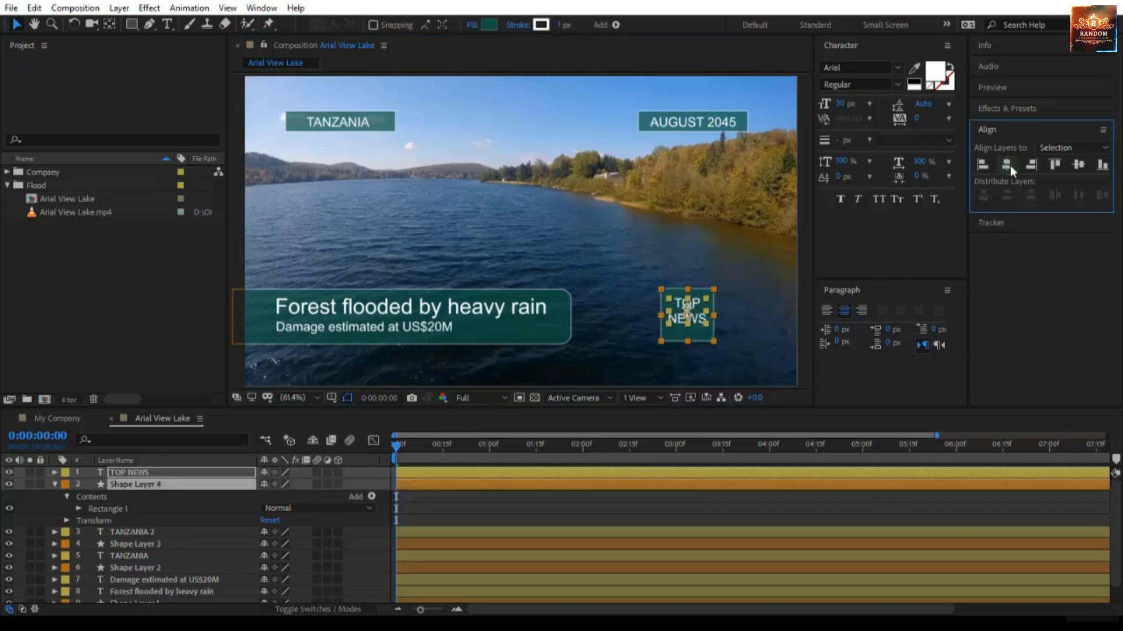
pyautogui.click(1079, 165)
pyautogui.moveTo(686, 315); pyautogui.dragTo(697, 323)
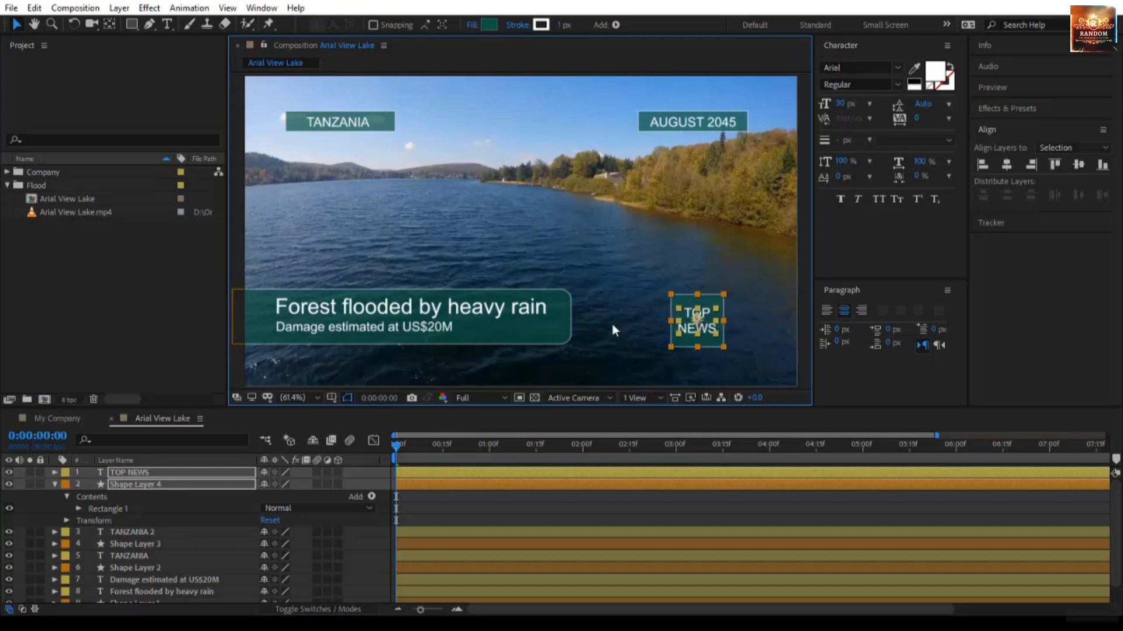
# Collapse the properties of Shape Layer 4 and enlarge the timeline area to show every layer
pyautogui.click(198, 336)
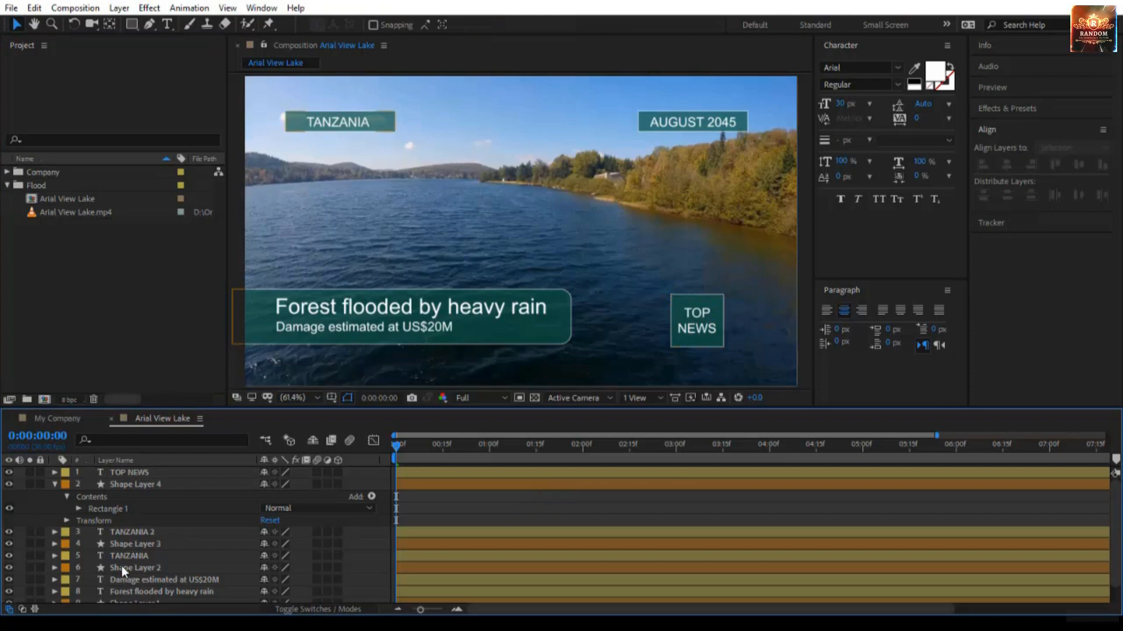
pyautogui.click(54, 484)
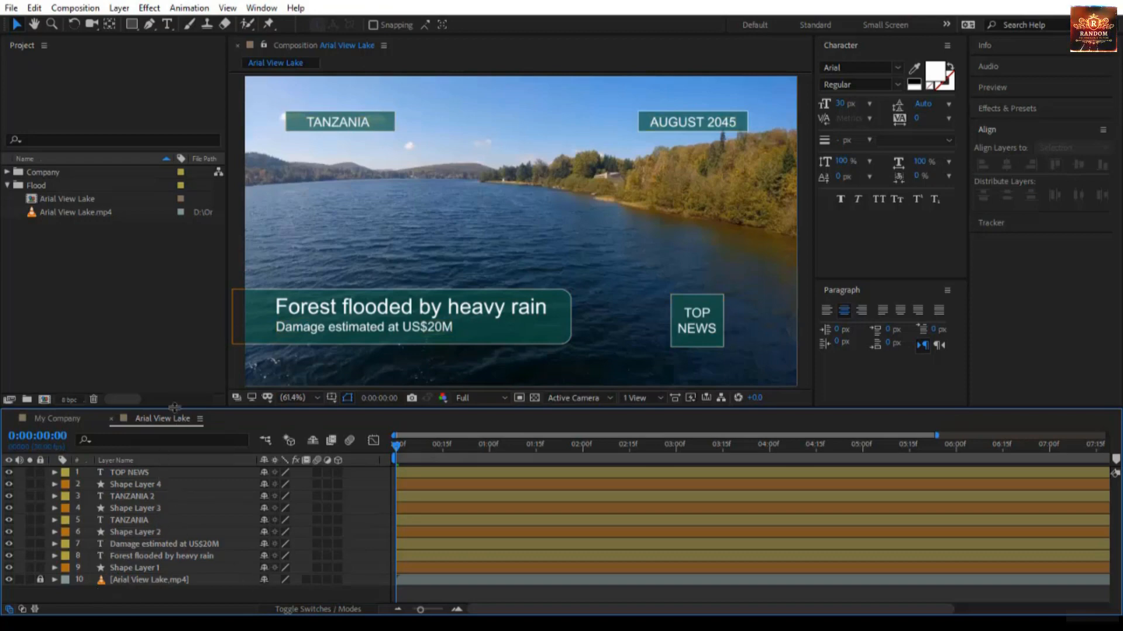
pyautogui.moveTo(174, 408); pyautogui.dragTo(174, 381)
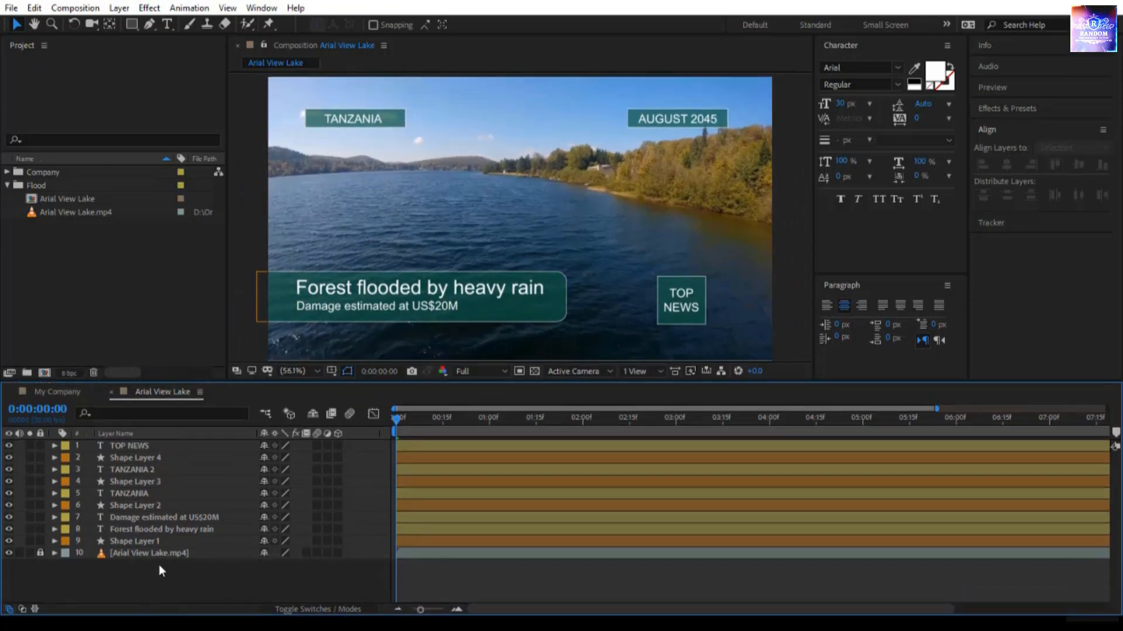
# Rename Shape Layer 1, the headline's rounded background box, as BG LT
pyautogui.click(155, 542)
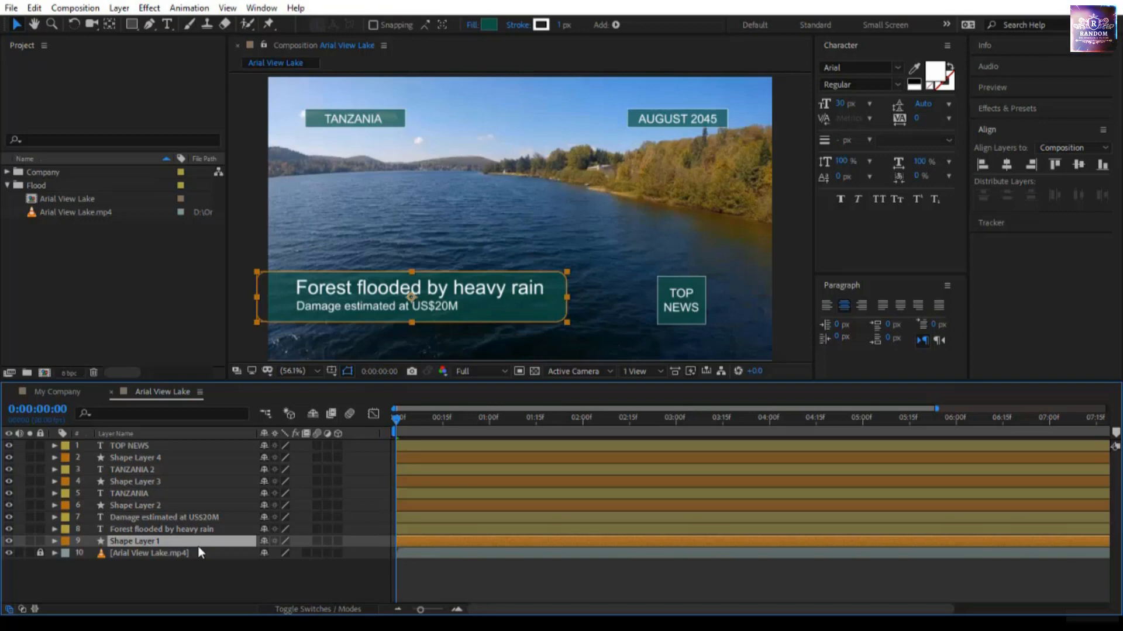
pyautogui.press('Return')
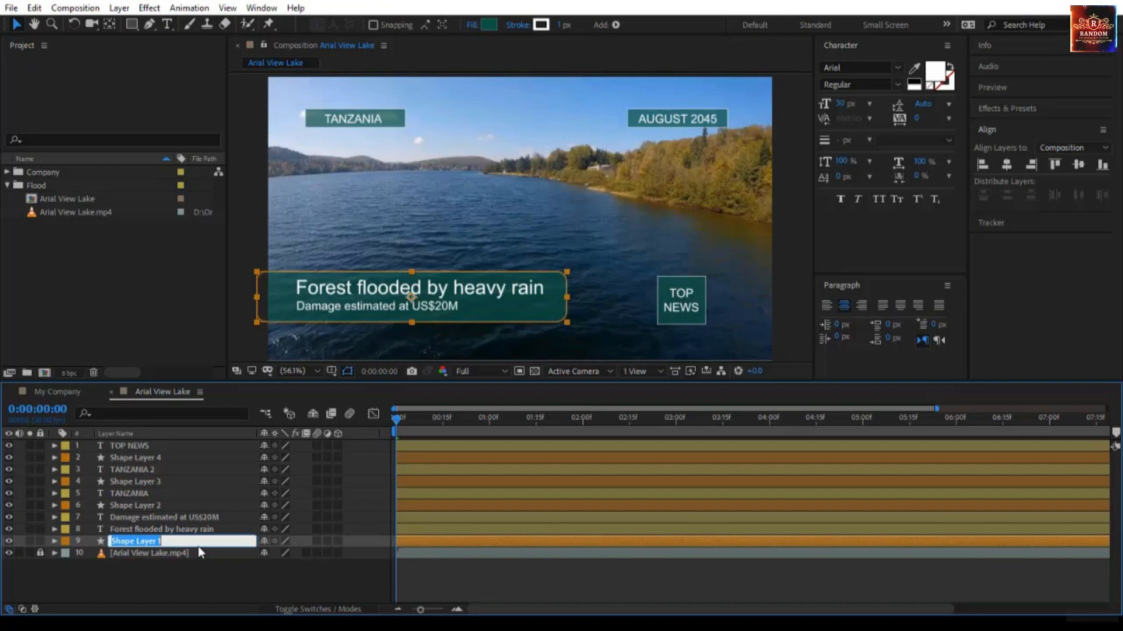
pyautogui.write('BG LT')
pyautogui.press('Return')
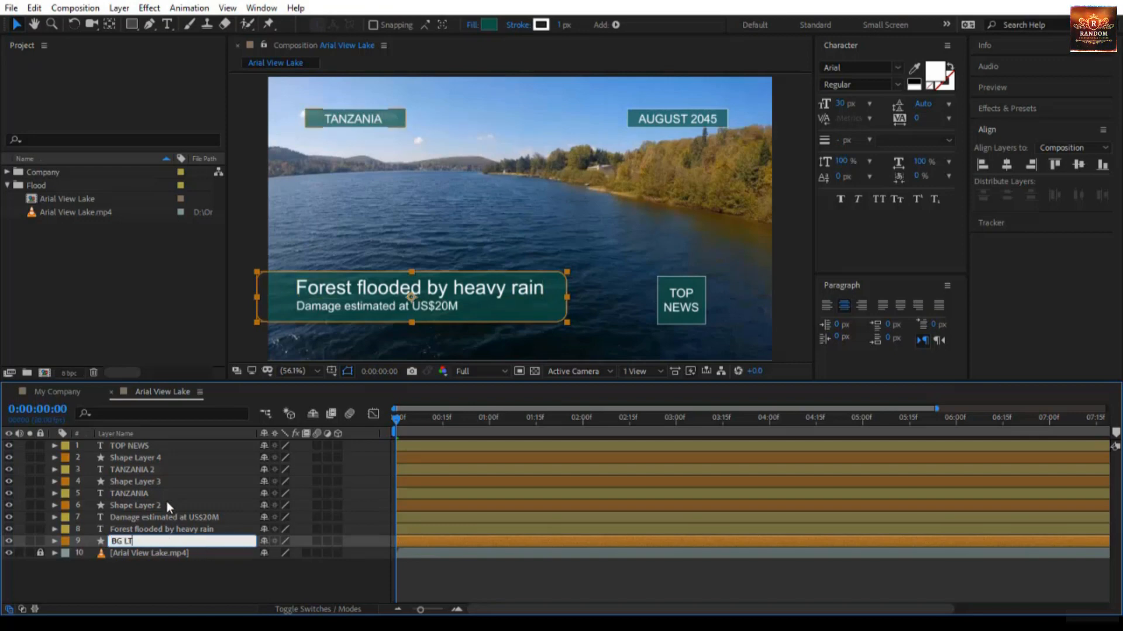
# Rename Shape Layer 2, the box behind the TANZANIA text, as BG Place
pyautogui.click(165, 505)
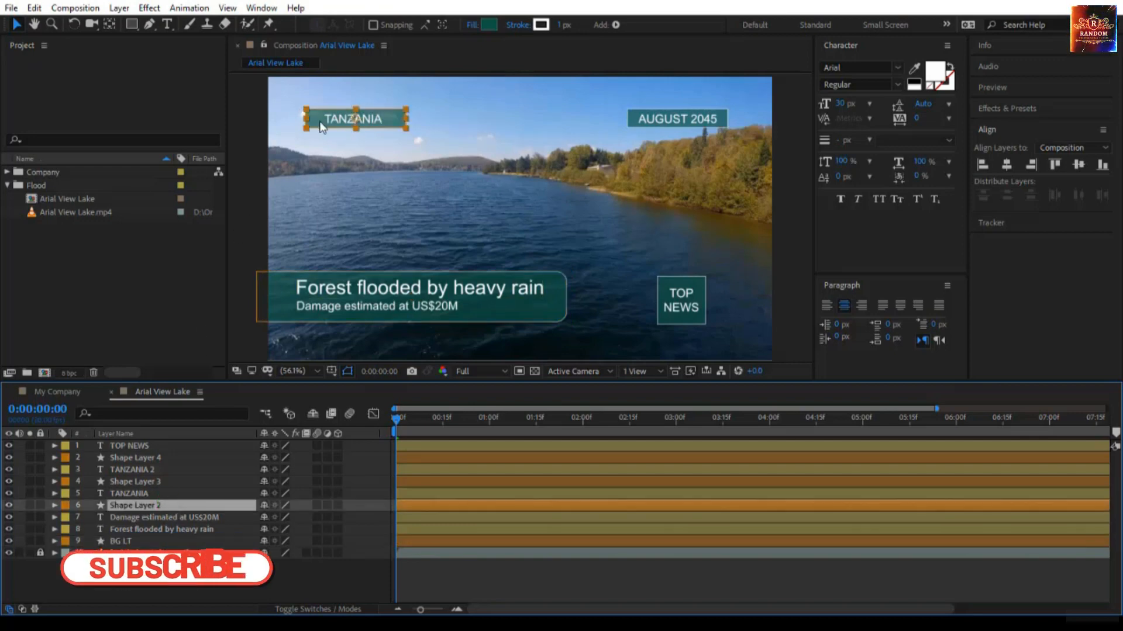
pyautogui.press('Return')
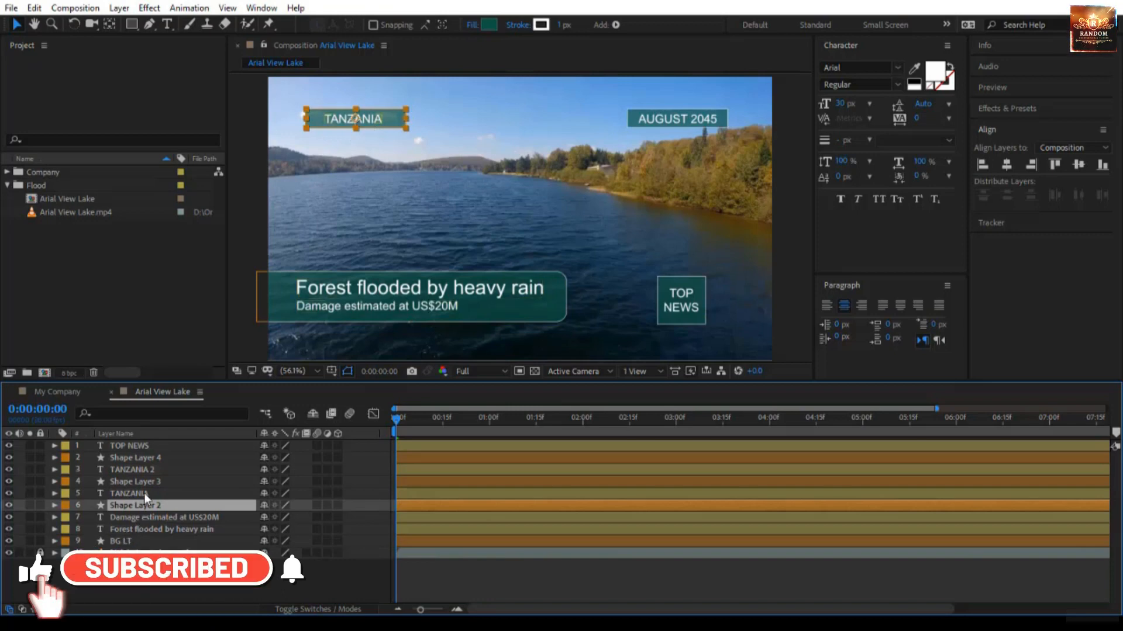
pyautogui.write('B')
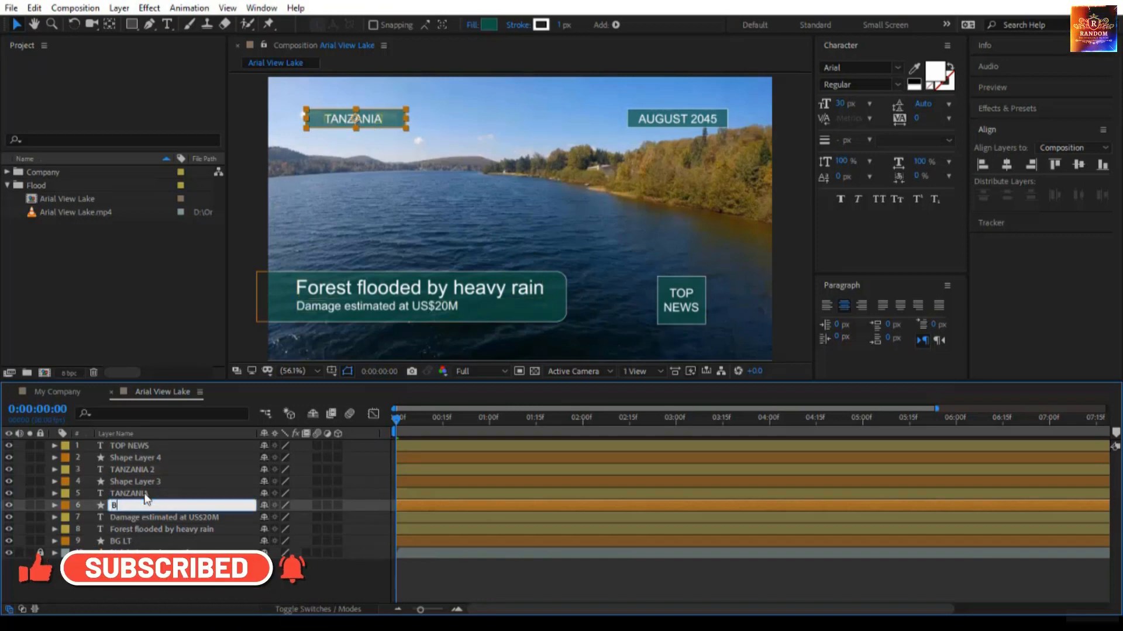
pyautogui.write('G Place')
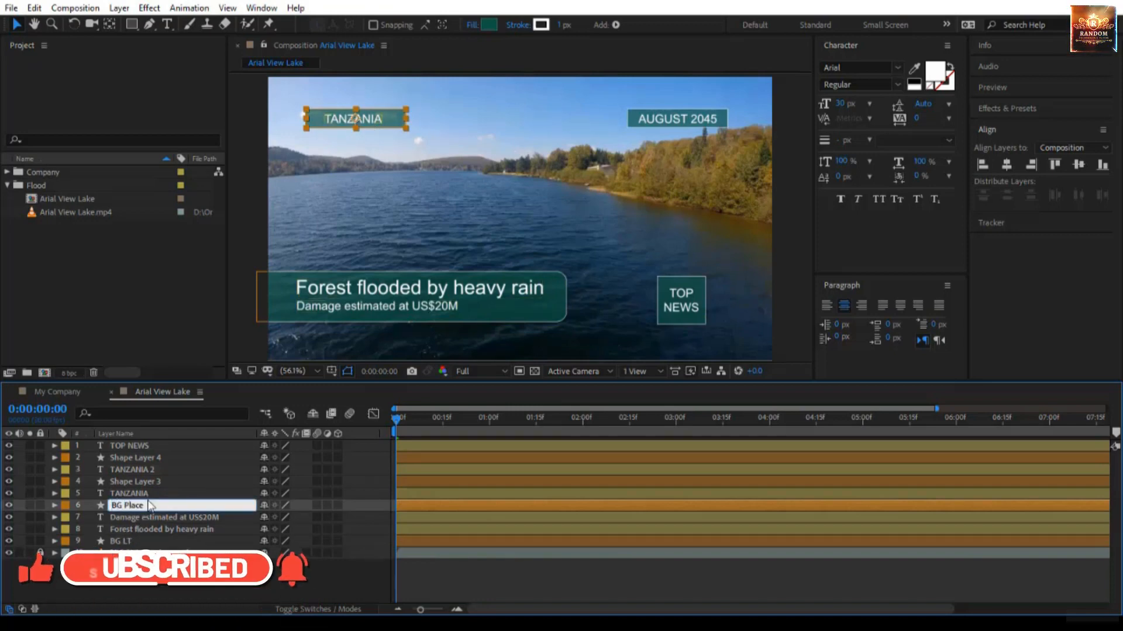
# Rename Shape Layer 3, the box behind the AUGUST 2045 text, as BG Date
pyautogui.click(154, 483)
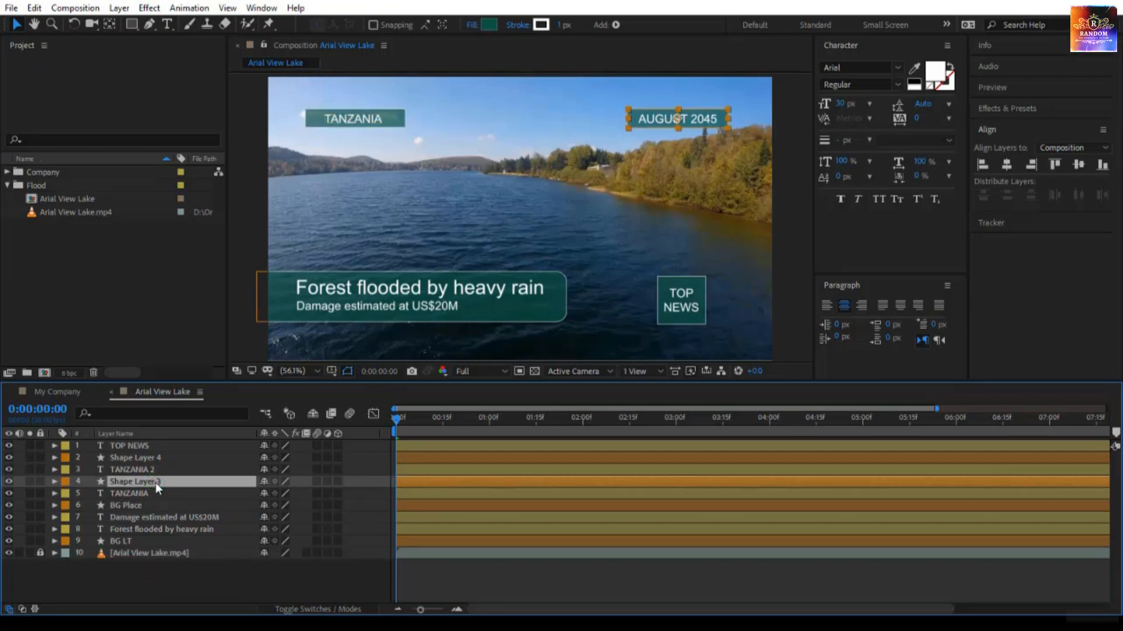
pyautogui.press('Return')
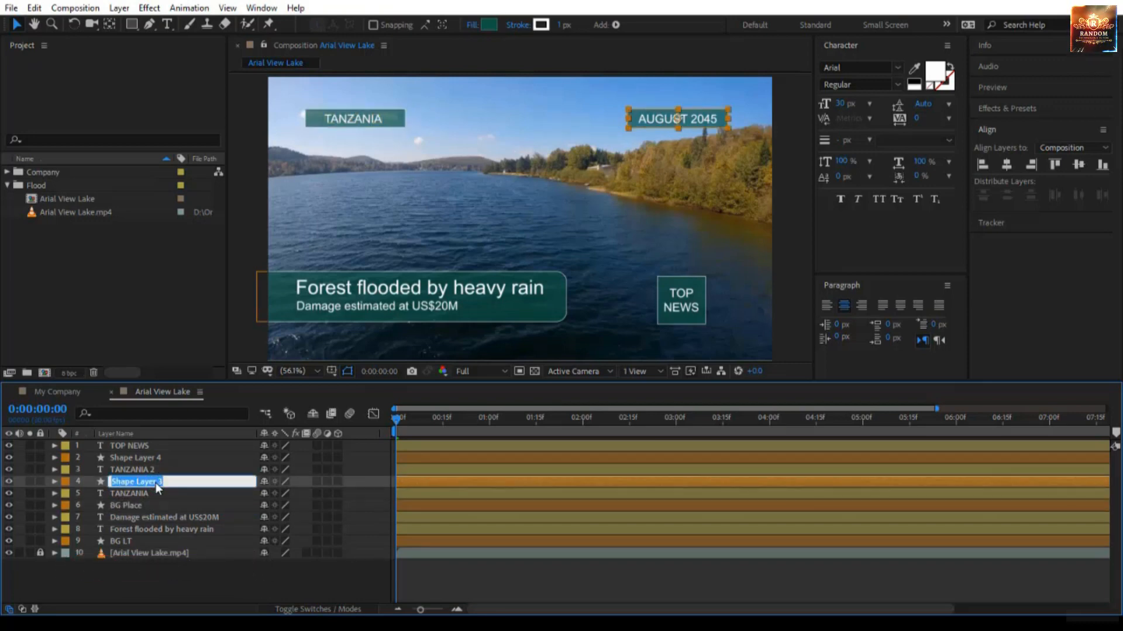
pyautogui.write('BG Date')
# Rename the TANZANIA 2 text layer as August 2045
pyautogui.click(152, 469)
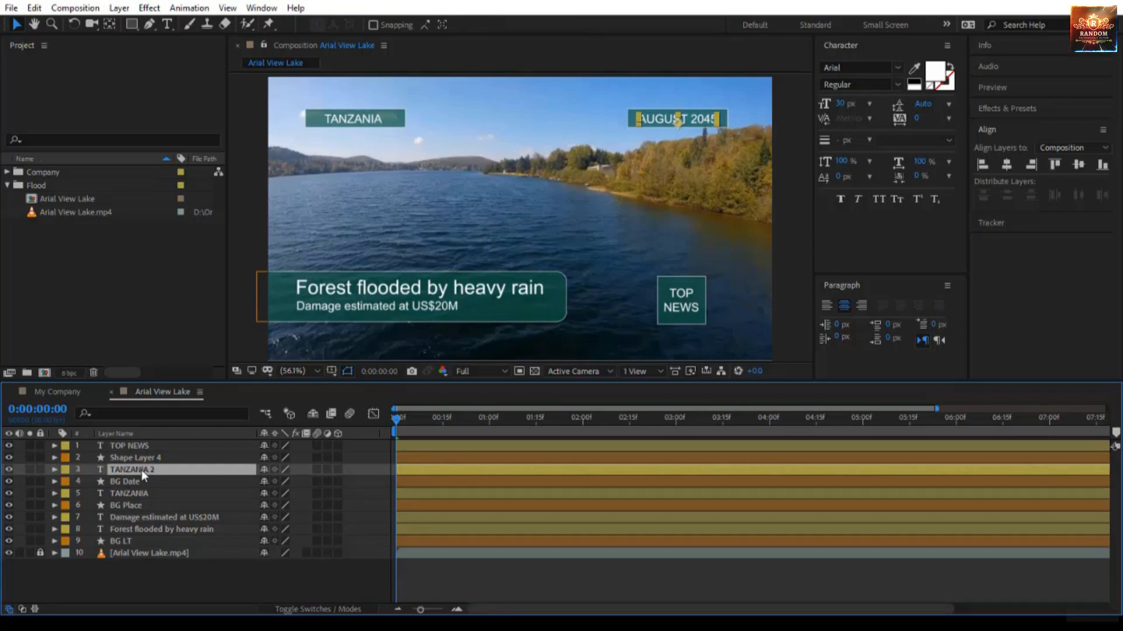
pyautogui.press('Return')
pyautogui.write('Au')
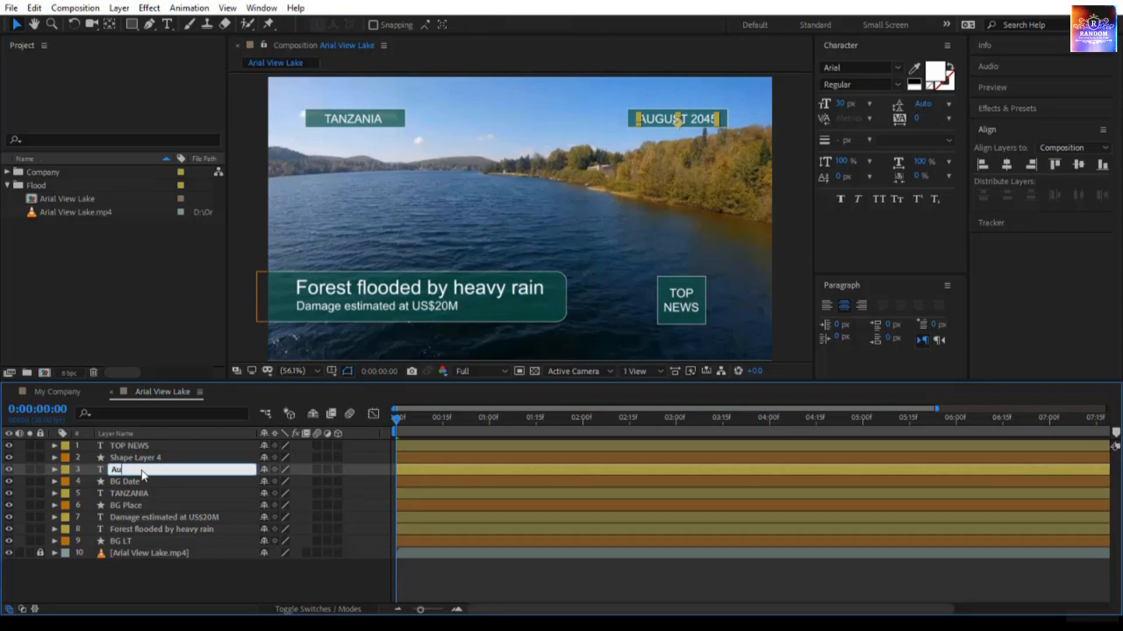
pyautogui.write('gust 2045')
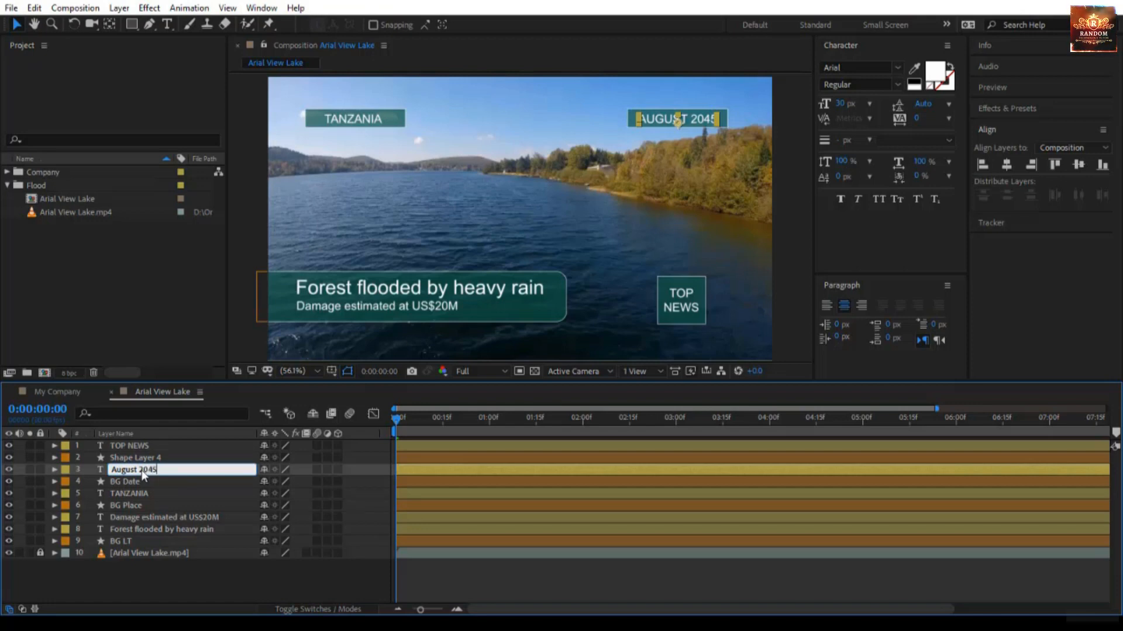
# Apply the August 2045 layer name and rename Shape Layer 4, the box behind the TOP NEWS text, as BG TN
pyautogui.press('Return')
pyautogui.hotkey('ctrl', 'Up')
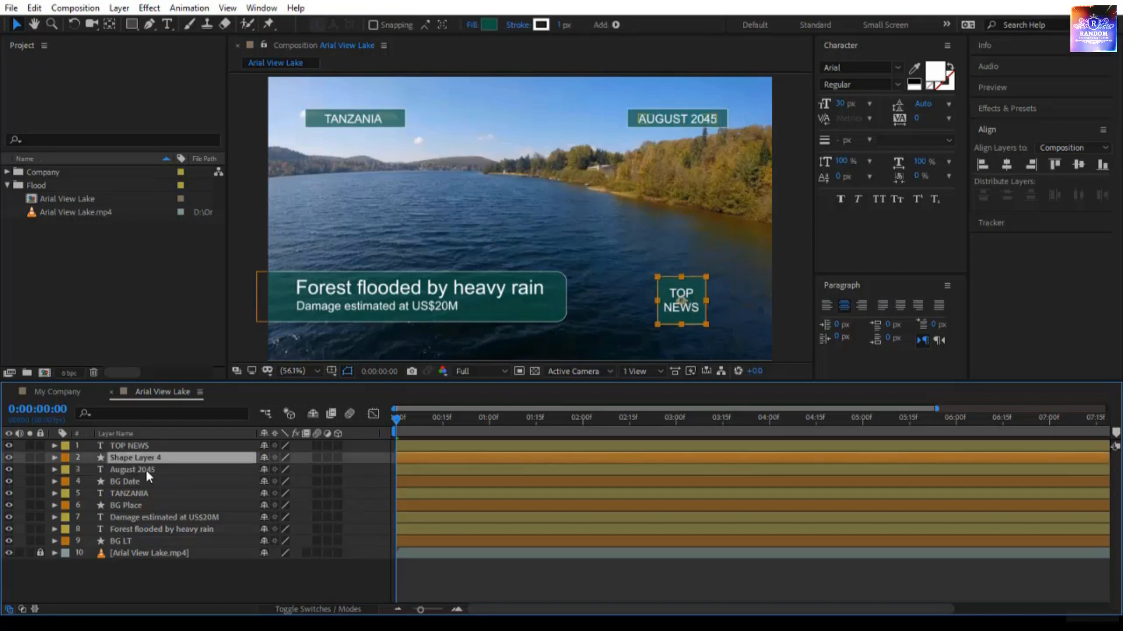
pyautogui.press('Return')
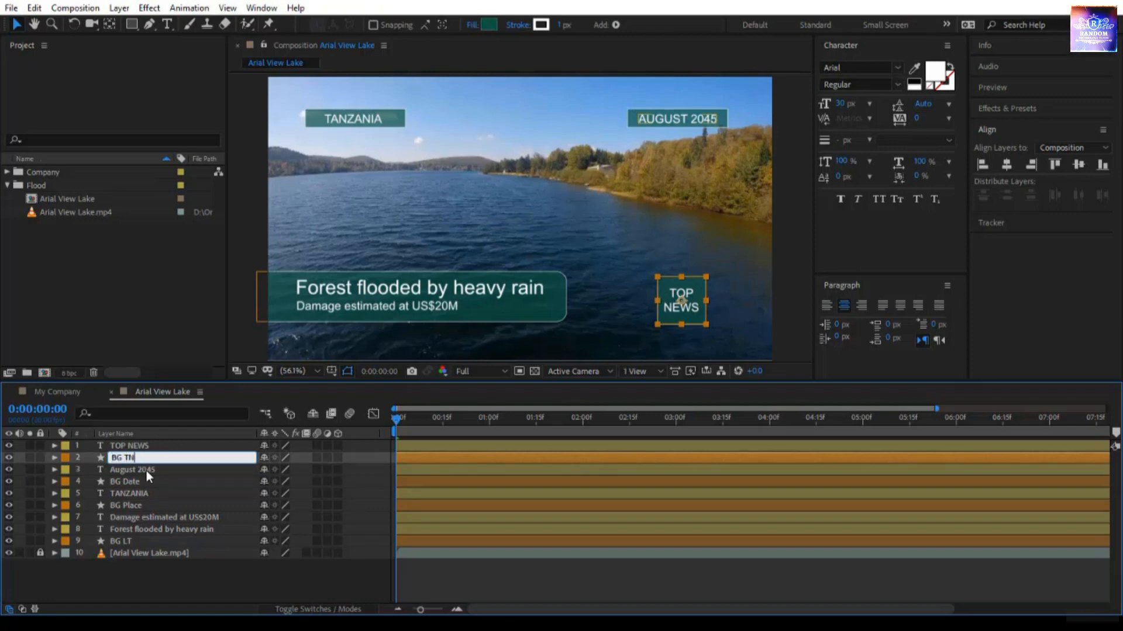
pyautogui.press('Return')
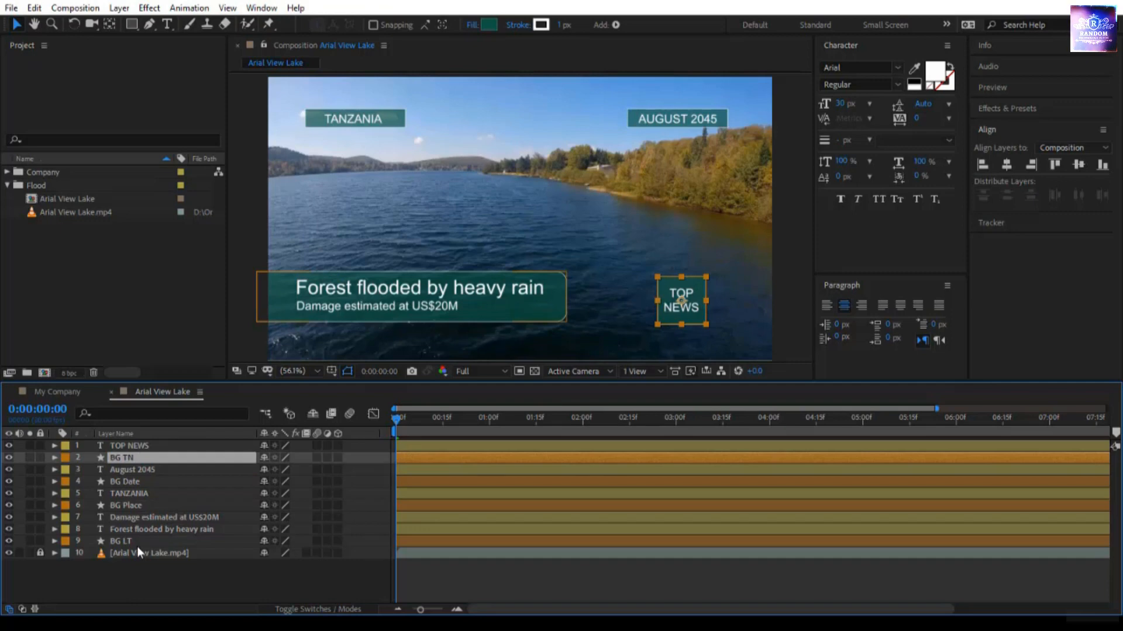
pyautogui.click(149, 580)
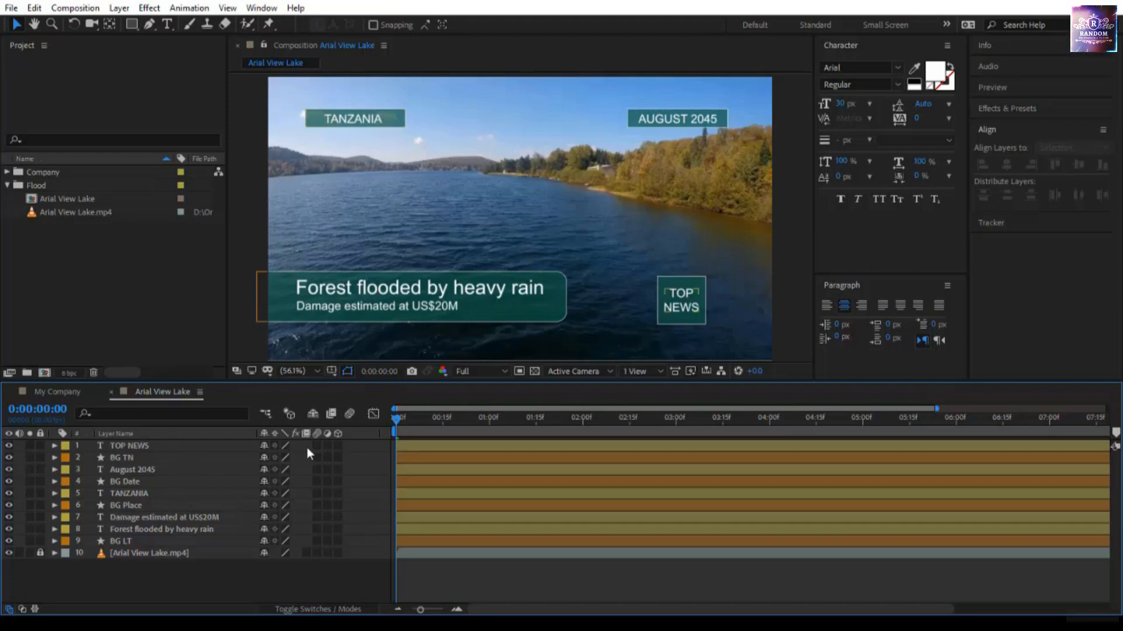
pyautogui.click(503, 317)
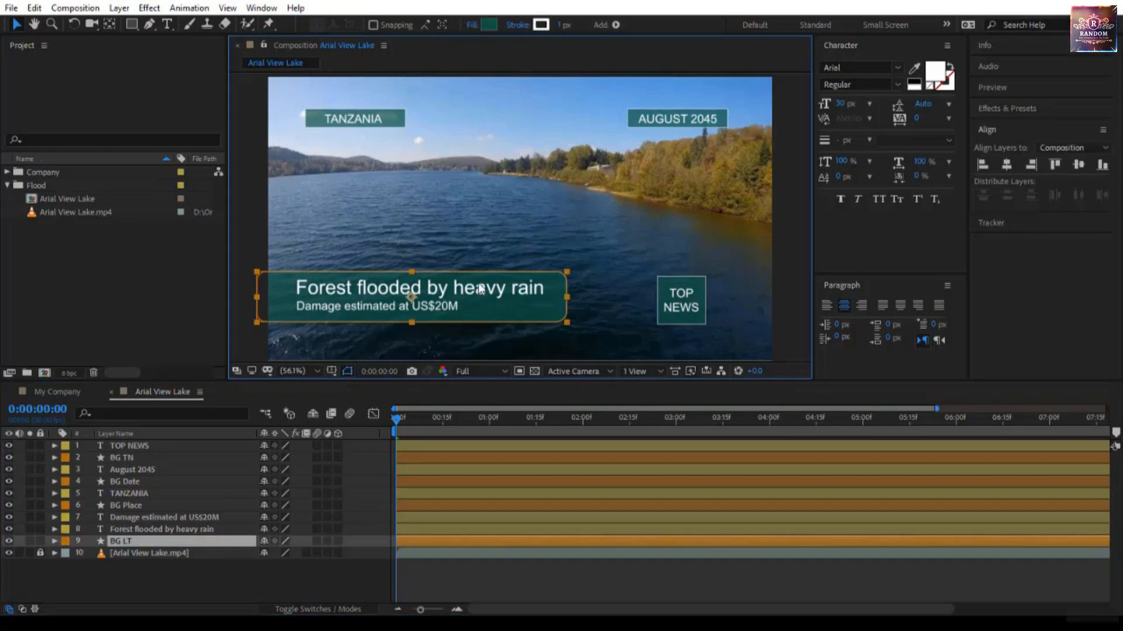
pyautogui.click(259, 237)
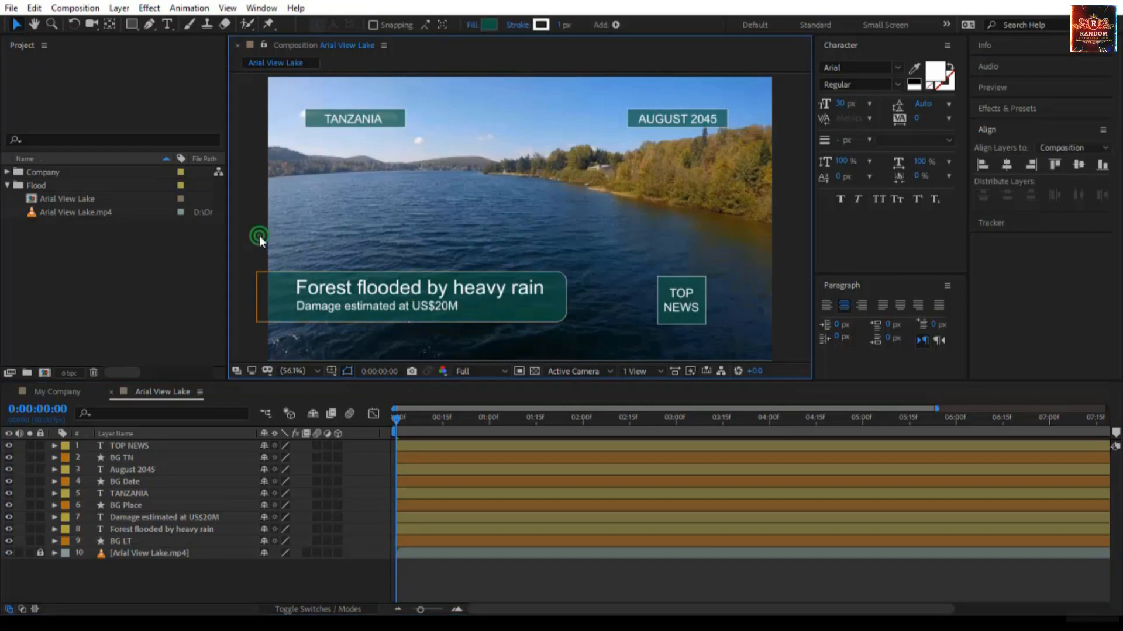